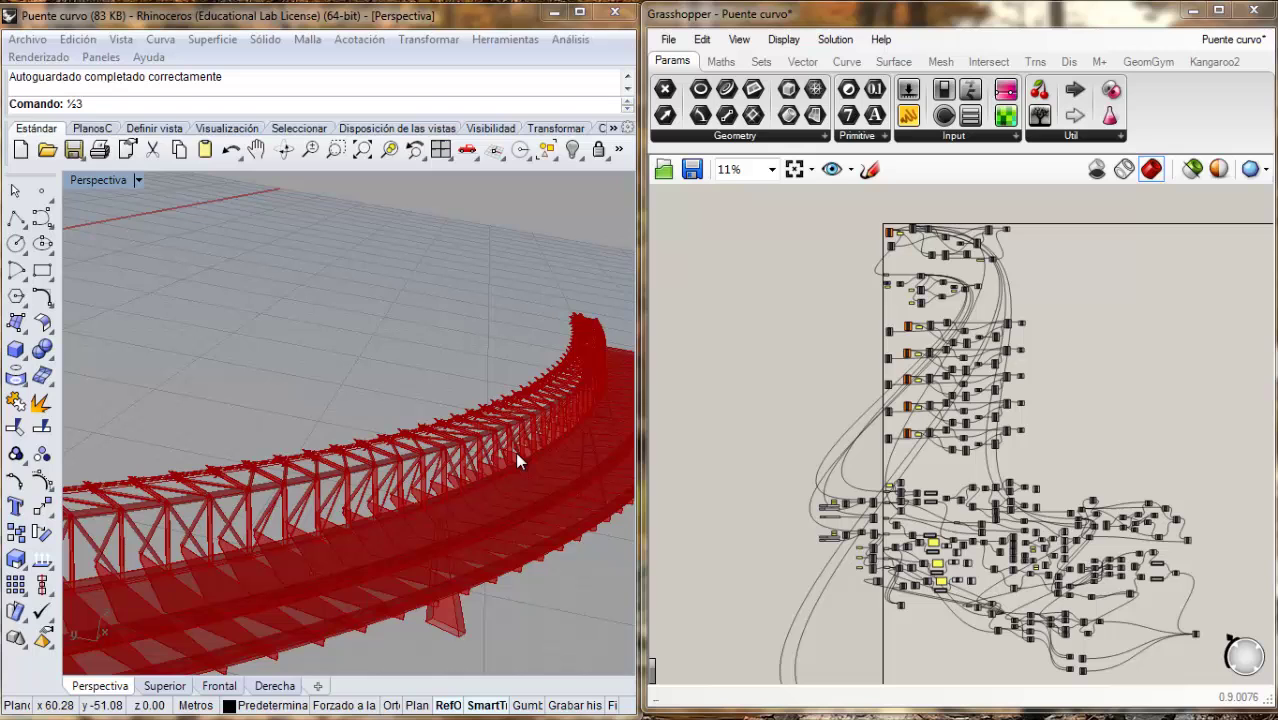
# Step: Turn off the preview of the end components of the five stacked chains and of the topmost chain
pyautogui.keyDown('shift'); pyautogui.moveTo(519, 443); pyautogui.dragTo(625, 450, button='right'); pyautogui.keyUp('shift')
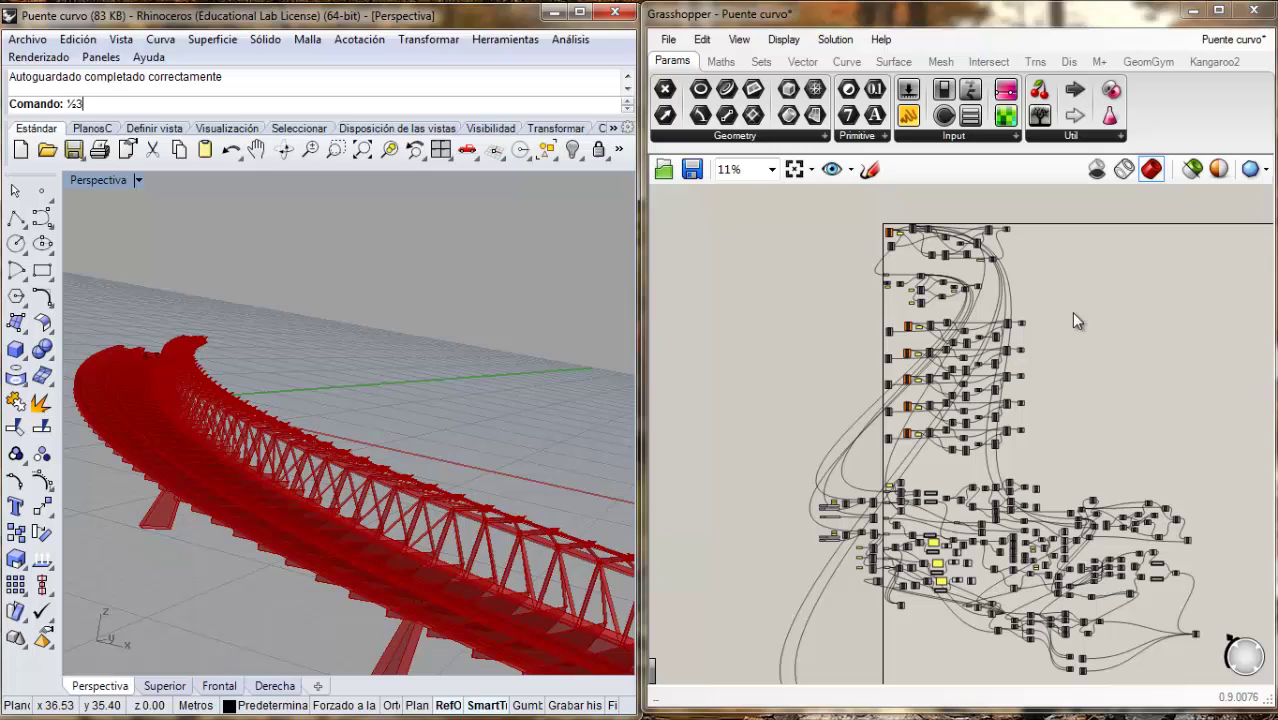
pyautogui.scroll(3, 1029, 385)
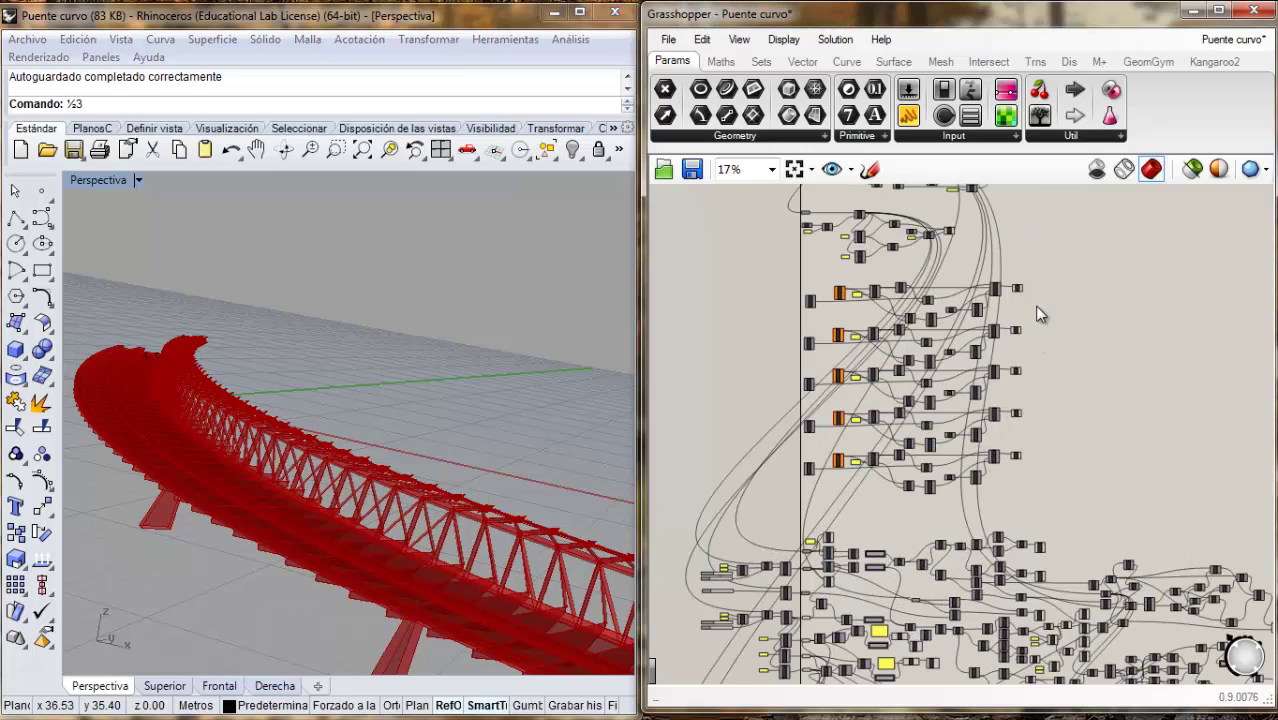
pyautogui.moveTo(1004, 270); pyautogui.dragTo(1046, 466)
pyautogui.moveTo(1109, 375); pyautogui.dragTo(1110, 502, button='right')
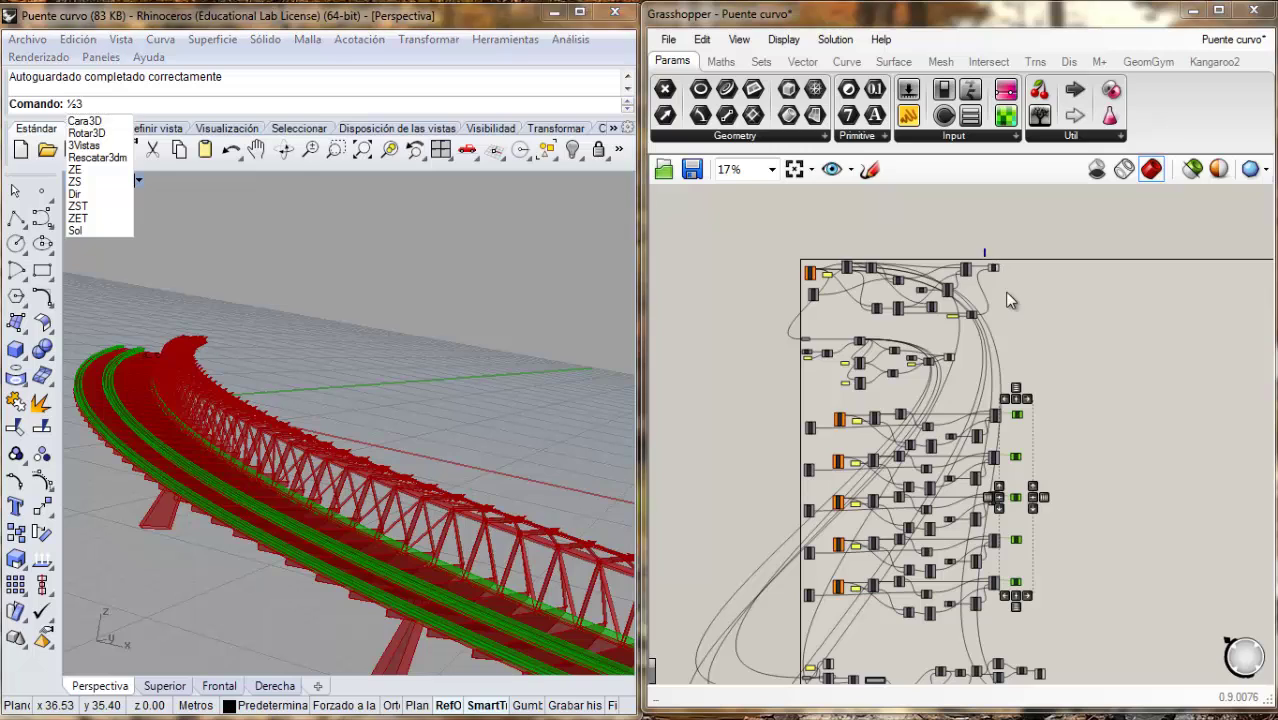
pyautogui.keyDown('shift'); pyautogui.click(993, 267); pyautogui.keyUp('shift')
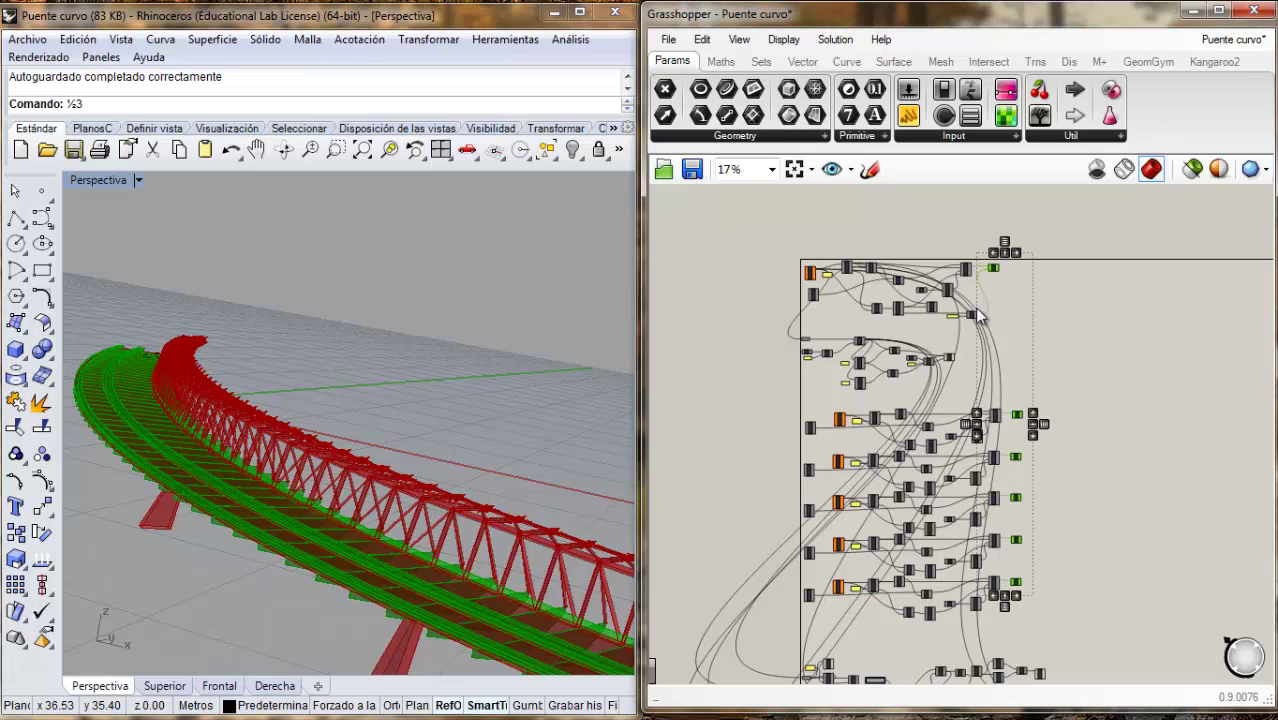
pyautogui.rightClick(1113, 357)
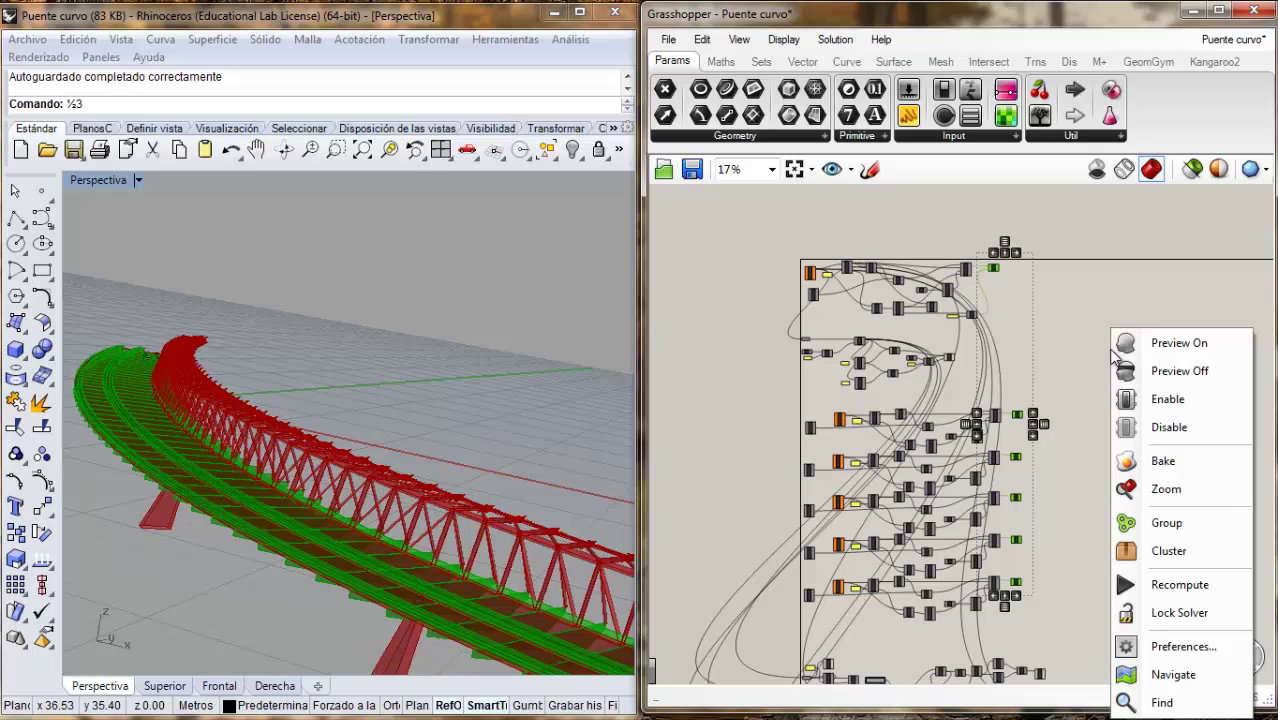
pyautogui.click(1139, 372)
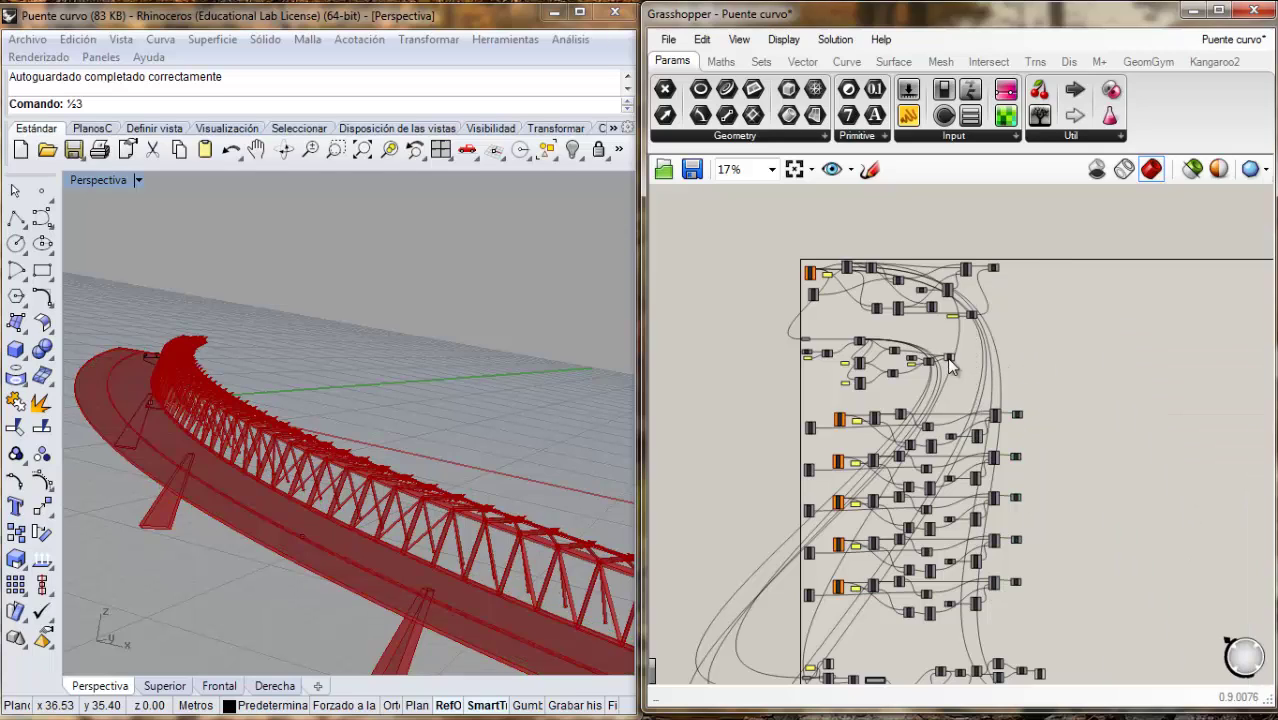
# Step: Turn off the preview of the end component that generates the bridge's curved deck slab
pyautogui.click(949, 359)
pyautogui.rightClick(963, 368)
pyautogui.click(1019, 373)
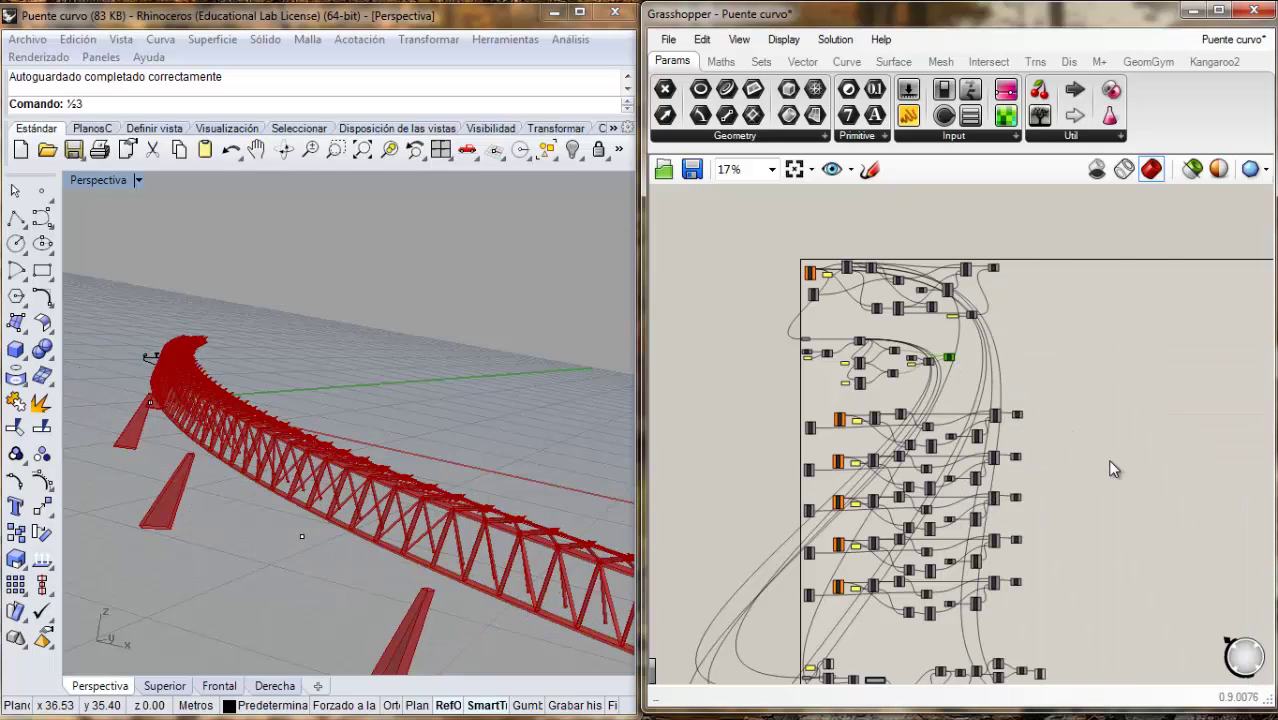
# Step: Turn off the preview of the end component that generates the bridge piers, so only the truss is displayed
pyautogui.moveTo(1075, 544); pyautogui.dragTo(1052, 266, button='right')
pyautogui.moveTo(976, 454); pyautogui.dragTo(948, 421, button='right')
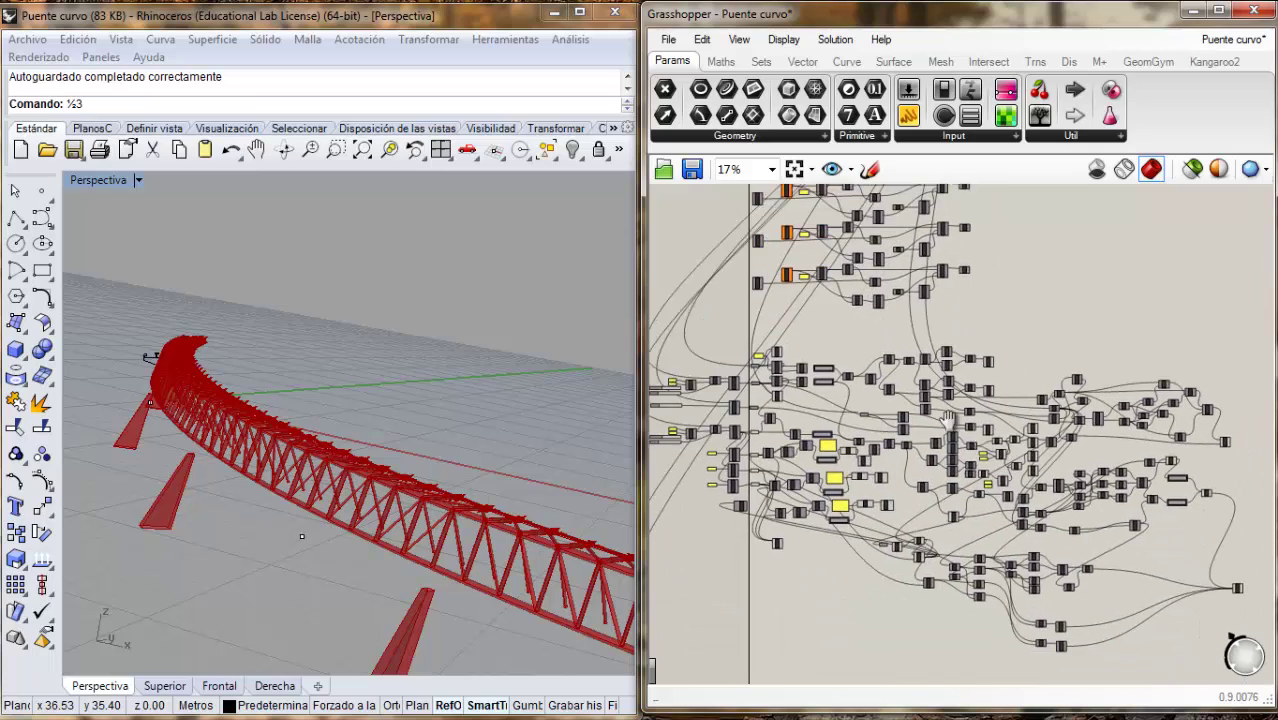
pyautogui.moveTo(1045, 511); pyautogui.dragTo(941, 444, button='right')
pyautogui.moveTo(943, 505); pyautogui.dragTo(948, 433, button='right')
pyautogui.click(957, 614)
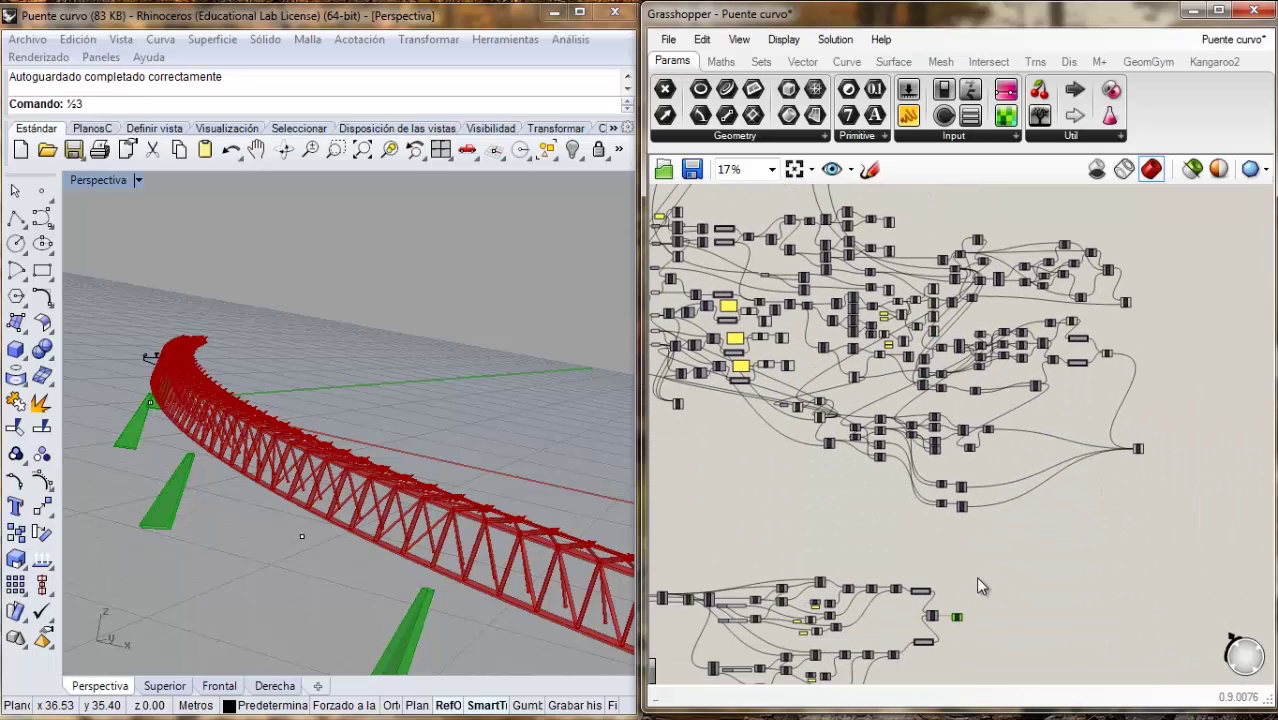
pyautogui.rightClick(976, 580)
pyautogui.click(1023, 380)
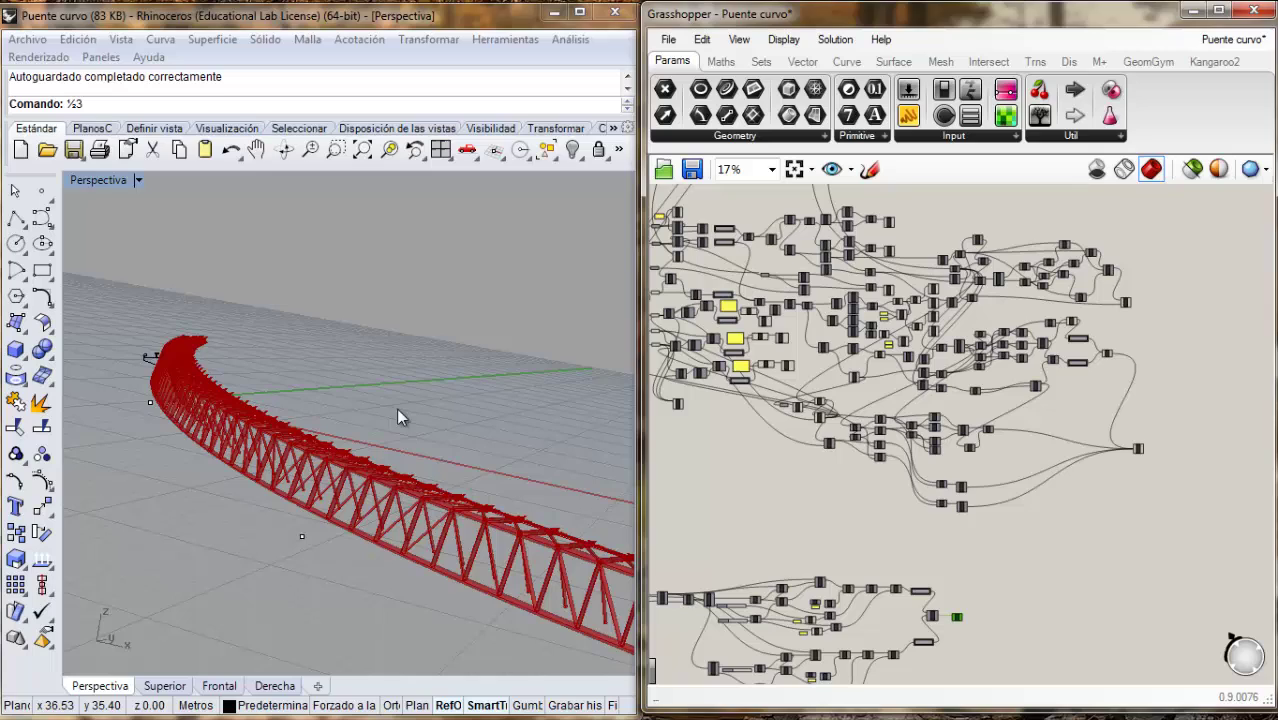
# Step: Try out the settings of the -1.95 Distance slider below the Z component slider and undo the last change
pyautogui.moveTo(393, 491); pyautogui.dragTo(625, 590, button='right')
pyautogui.moveTo(762, 519); pyautogui.dragTo(957, 547, button='right')
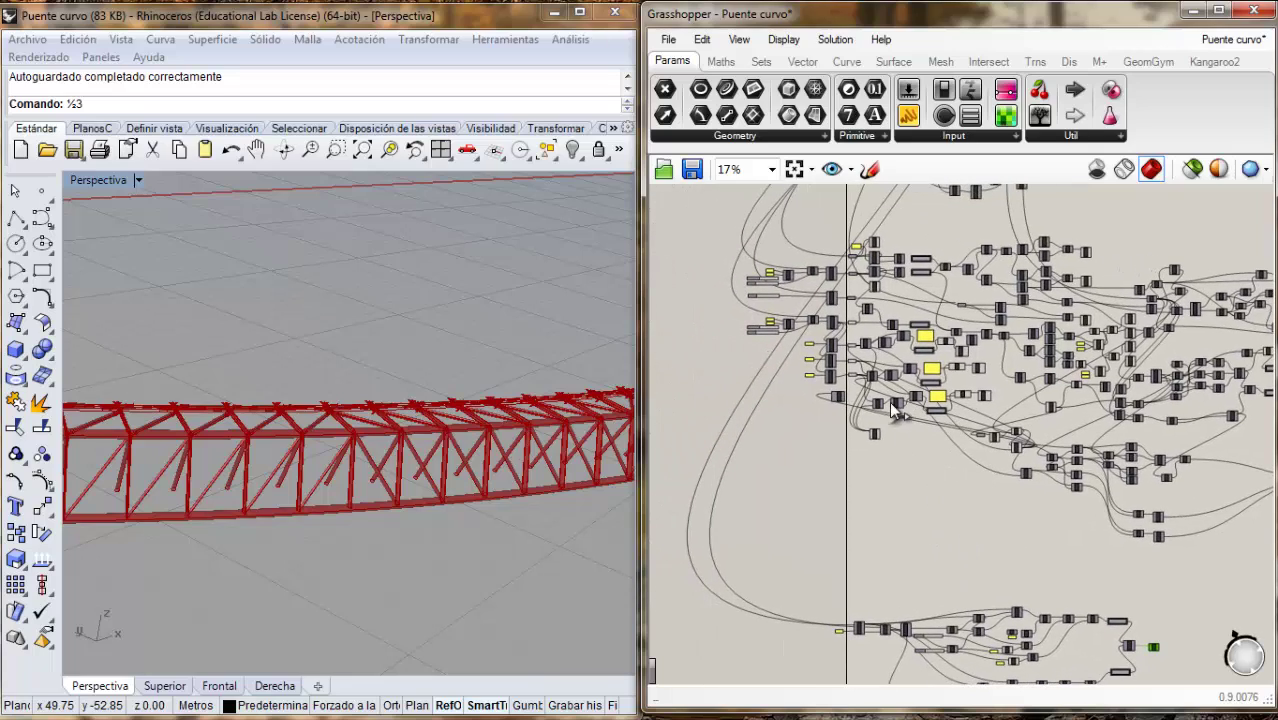
pyautogui.scroll(8, 893, 408)
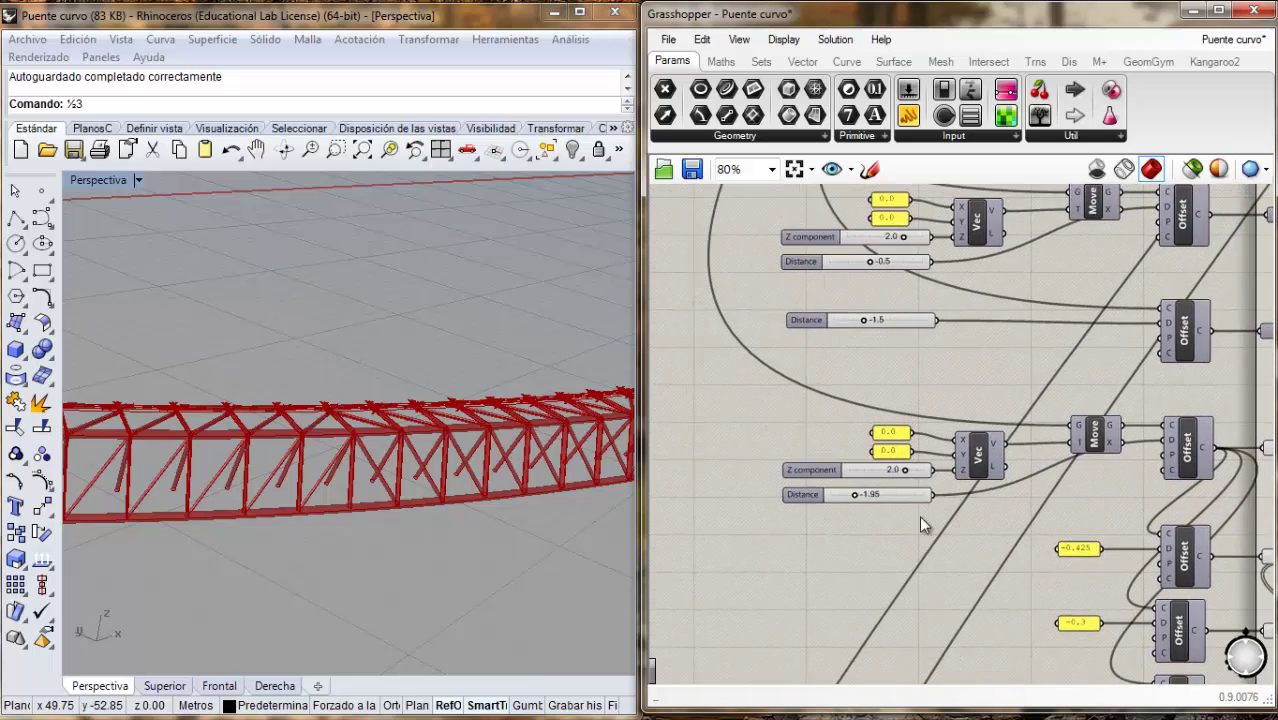
pyautogui.scroll(2, 844, 511)
pyautogui.doubleClick(884, 486)
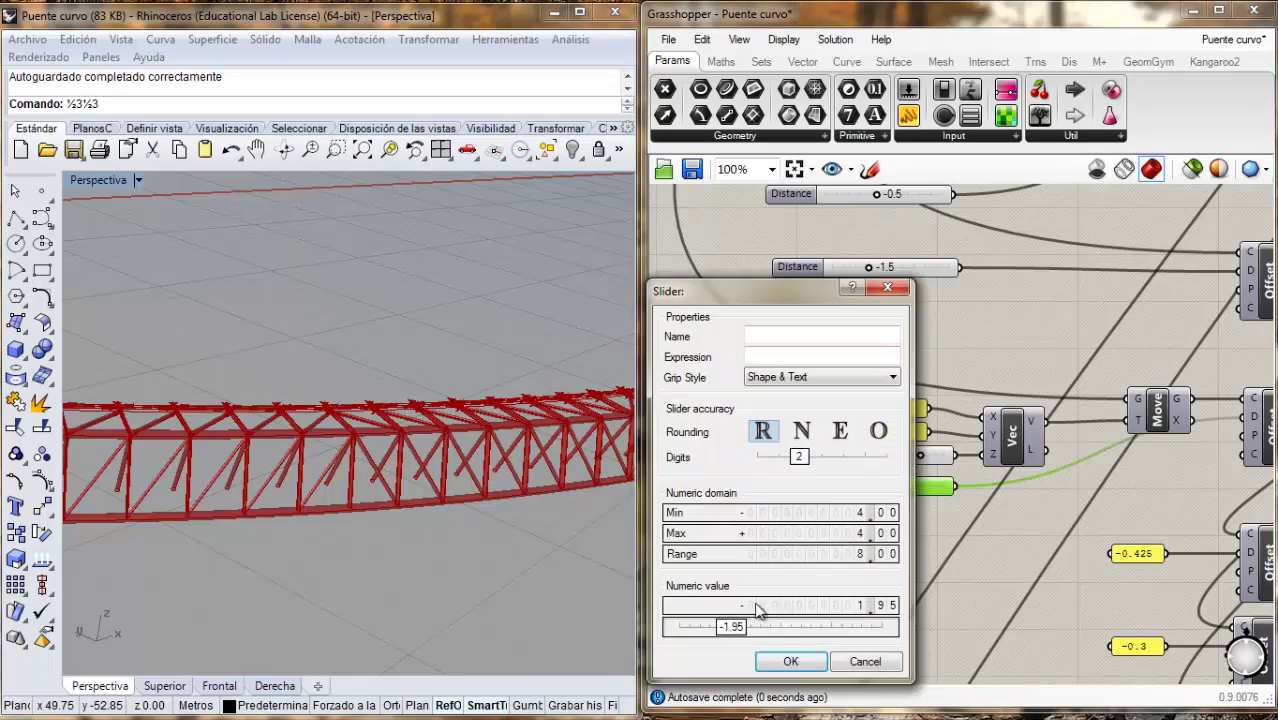
pyautogui.click(792, 662)
pyautogui.click(702, 39)
pyautogui.click(740, 58)
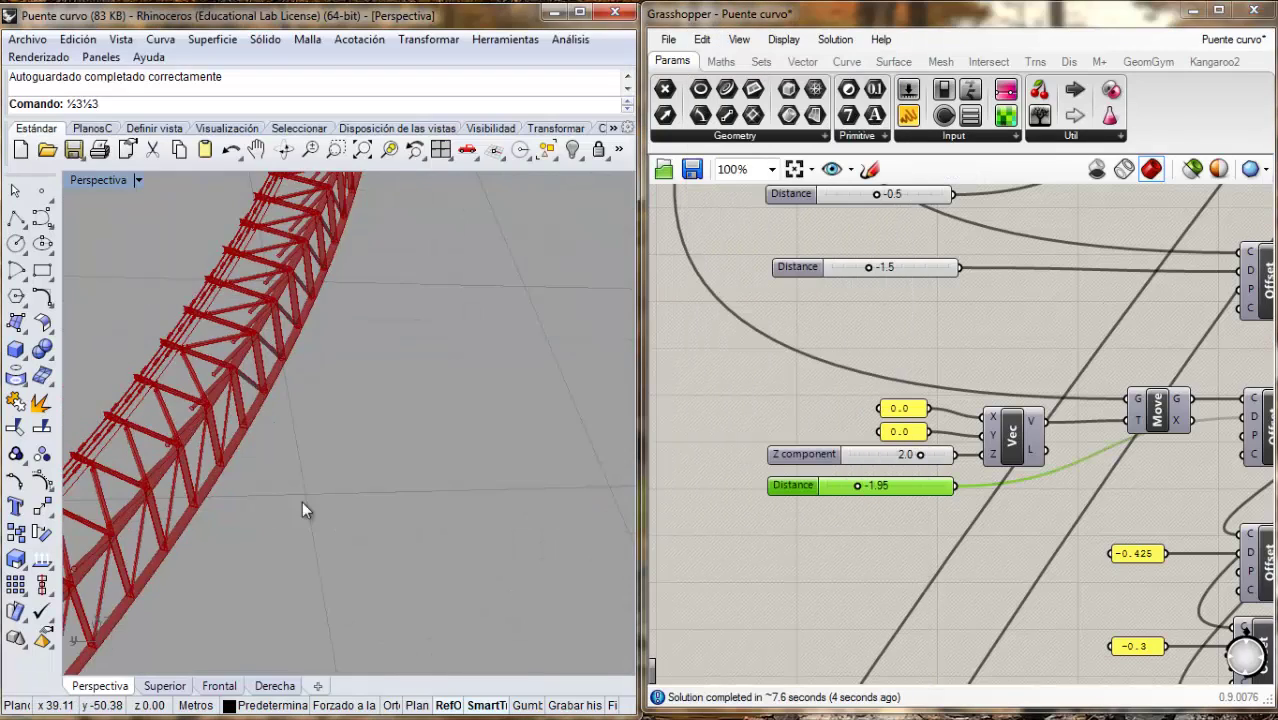
# Step: Move the bridge curve's far end point outward and upward in the Superior view, and return to the full Perspectiva view to inspect the truss
pyautogui.moveTo(302, 501); pyautogui.dragTo(150, 370, button='right')
pyautogui.doubleClick(128, 181)
pyautogui.click(194, 353)
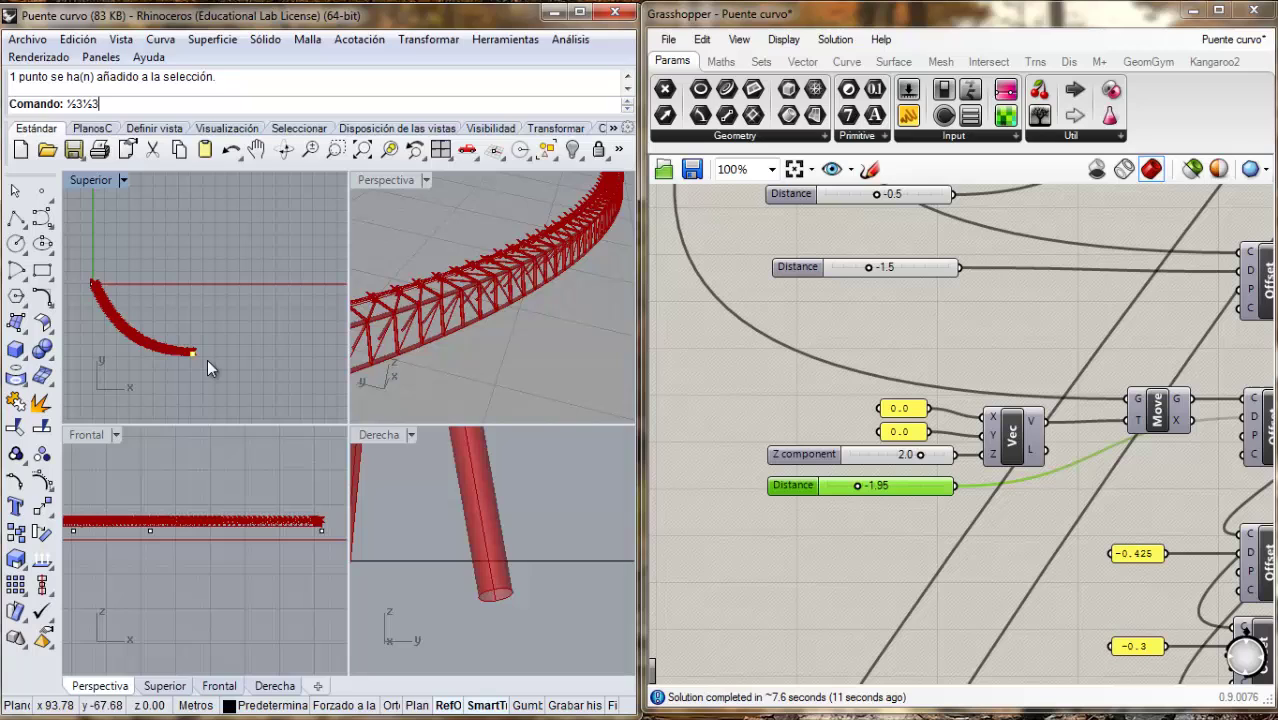
pyautogui.moveTo(193, 353); pyautogui.dragTo(244, 327)
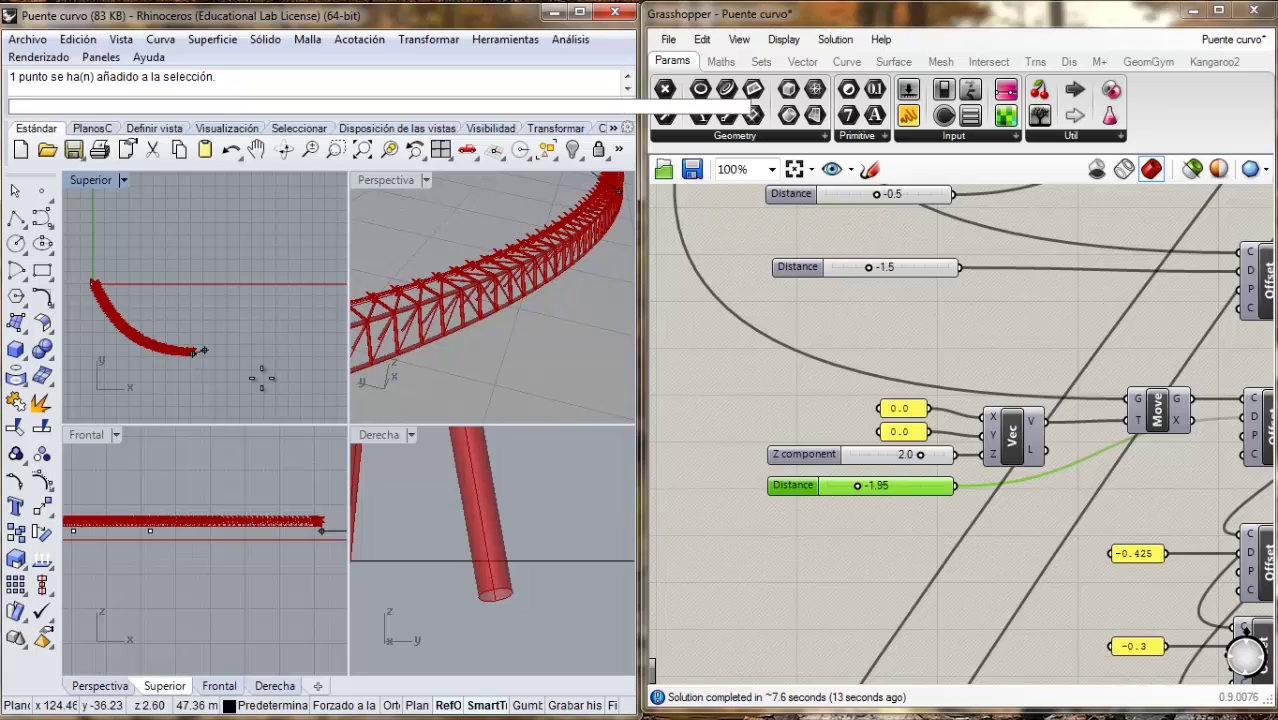
pyautogui.click(424, 182)
pyautogui.click(490, 128)
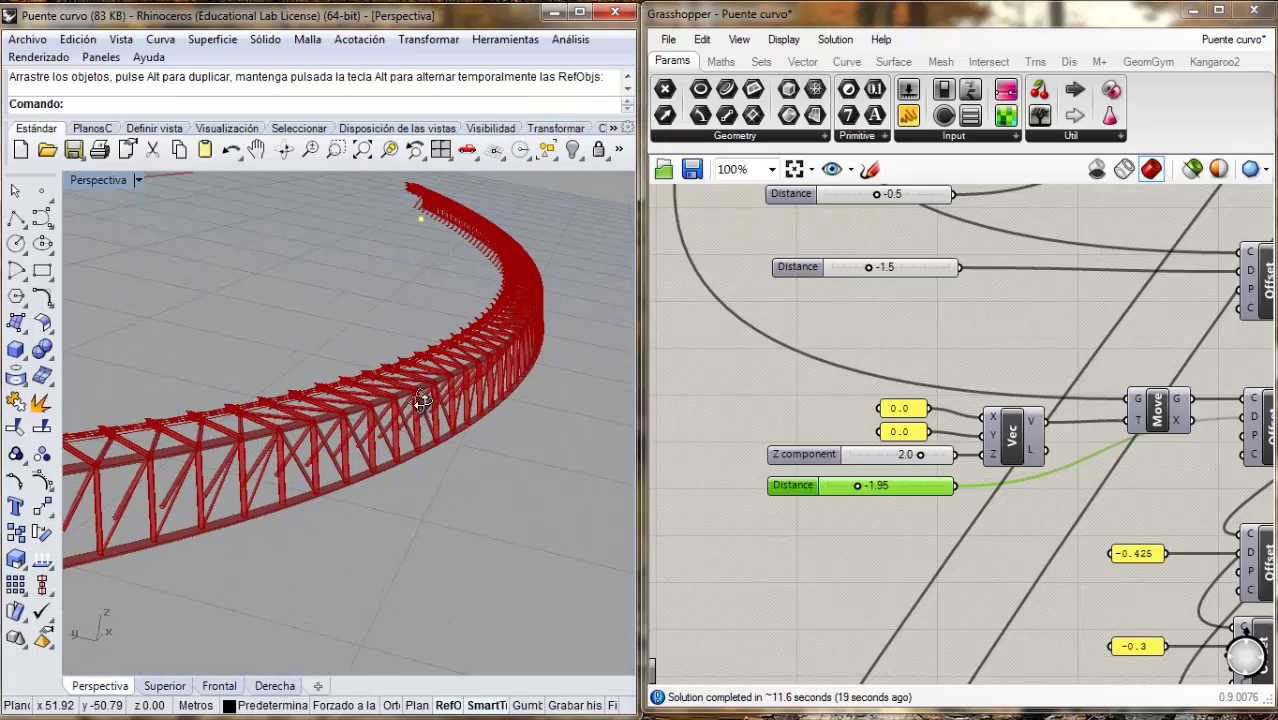
pyautogui.moveTo(422, 401); pyautogui.dragTo(180, 400, button='right')
pyautogui.rightClick(752, 393)
pyautogui.click(696, 391)
pyautogui.scroll(-4, 694, 391)
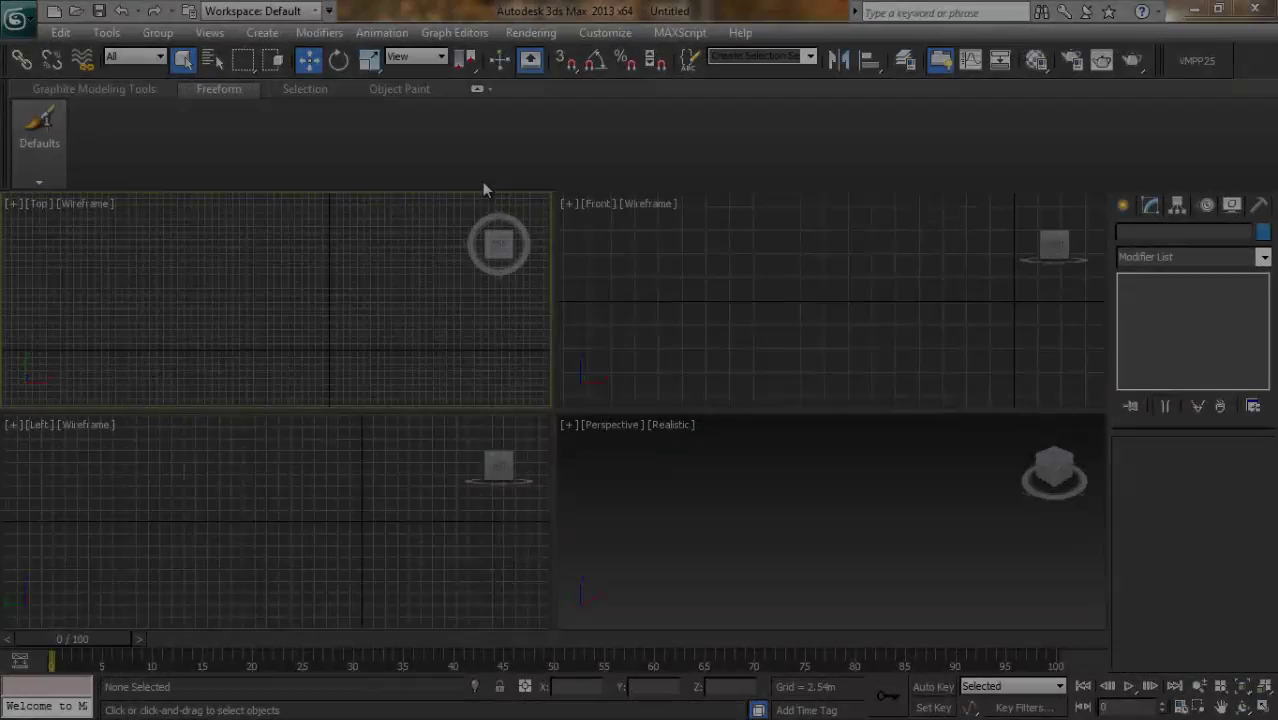
# Step: Switch to 3ds Max and draw a rectangular plane about 126 m wide in the Top viewport
pyautogui.click(1123, 205)
pyautogui.click(1229, 404)
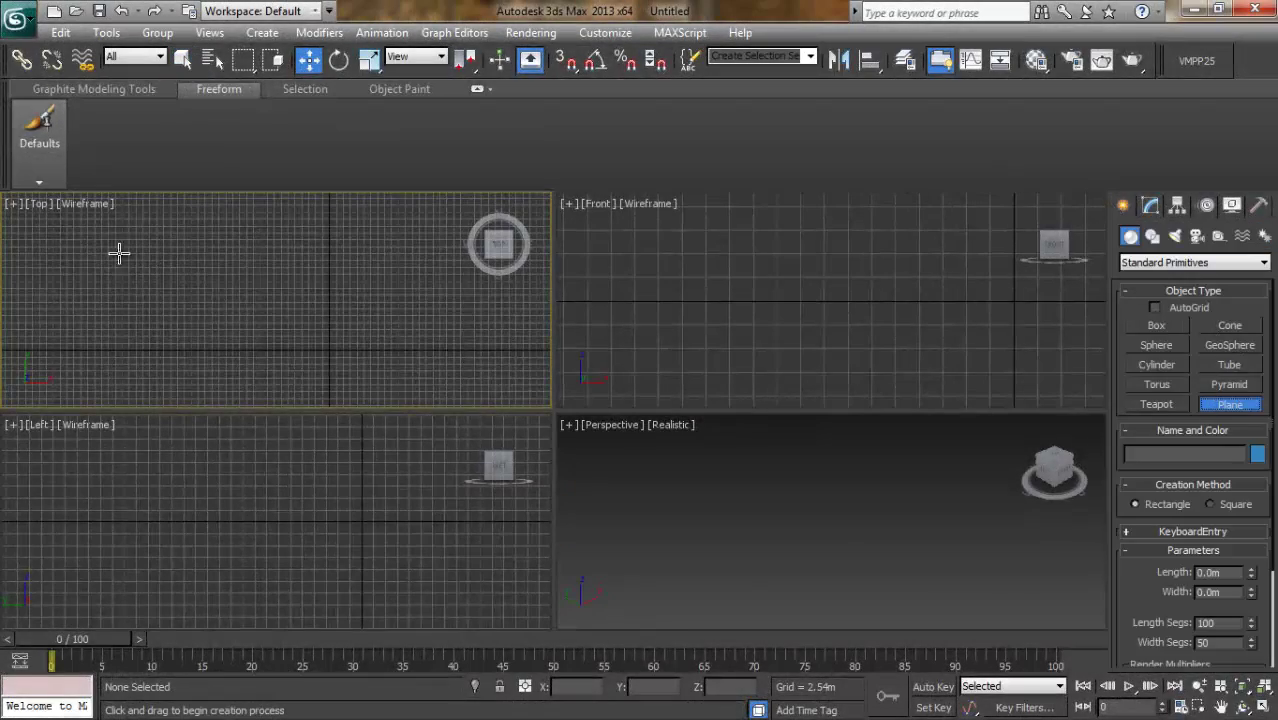
pyautogui.moveTo(123, 239); pyautogui.dragTo(466, 379)
# Step: Set the plane's length to 50 m, width to 100 m, length segments to 50 and width segments to 100
pyautogui.click(1150, 207)
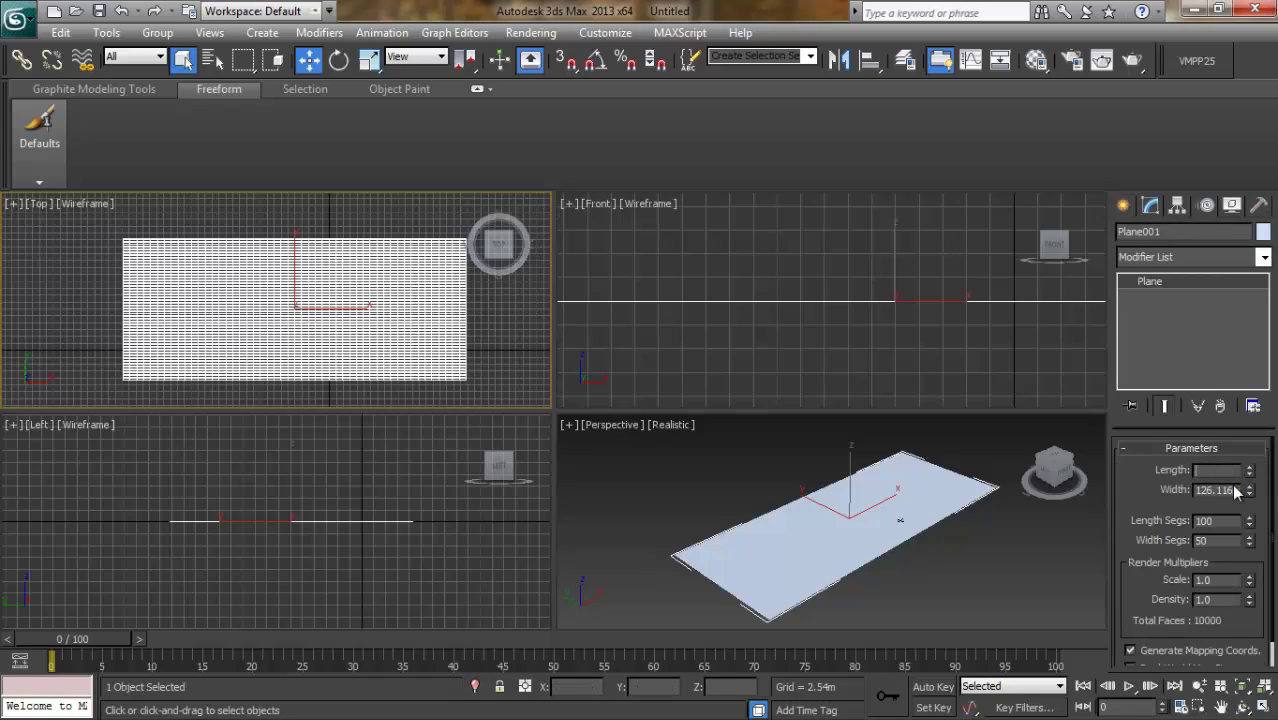
pyautogui.write('50')
pyautogui.press('Tab')
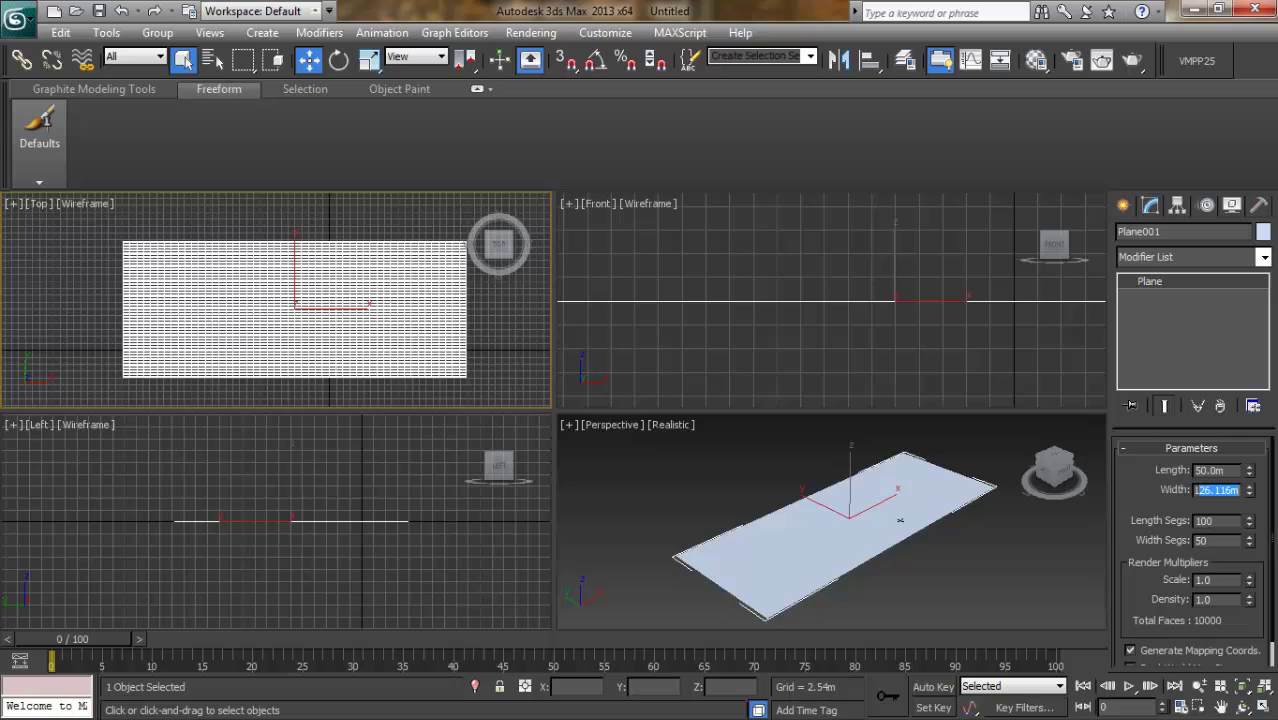
pyautogui.write('100')
pyautogui.press('Tab')
pyautogui.write('50')
pyautogui.press('Tab')
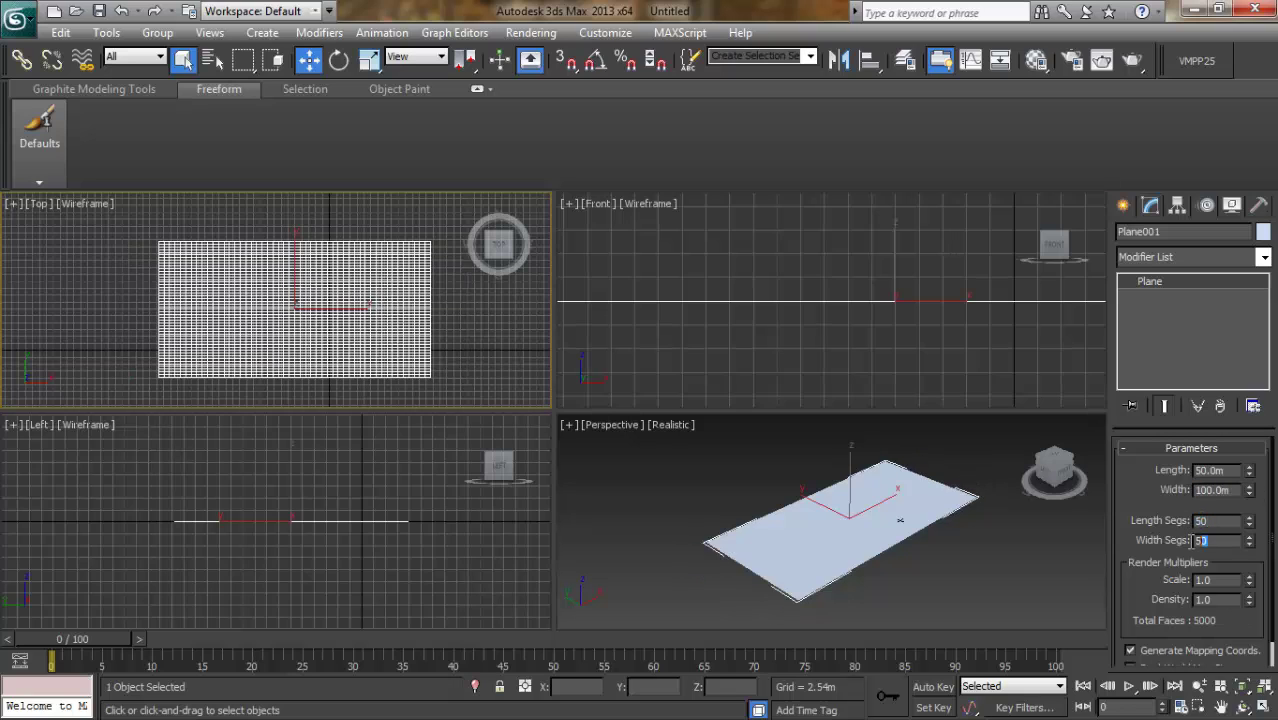
pyautogui.click(481, 344)
# Step: Convert the plane to an Editable Poly
pyautogui.rightClick(413, 286)
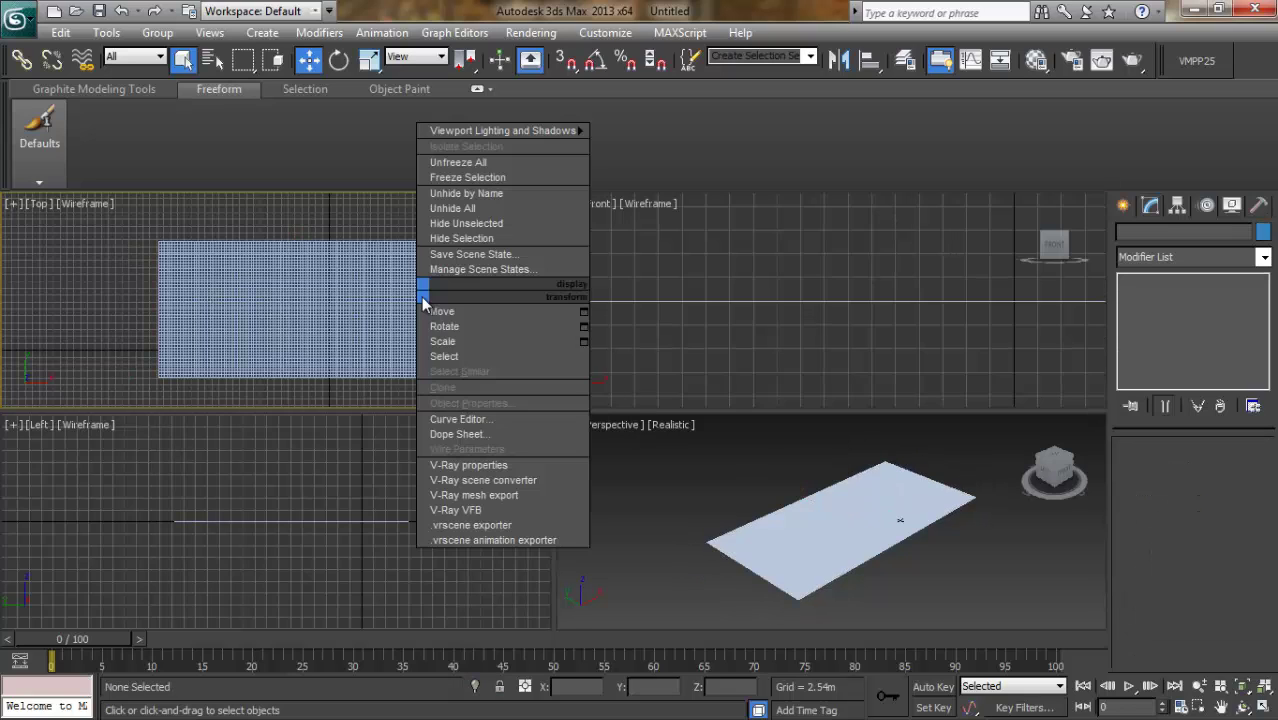
pyautogui.click(286, 266)
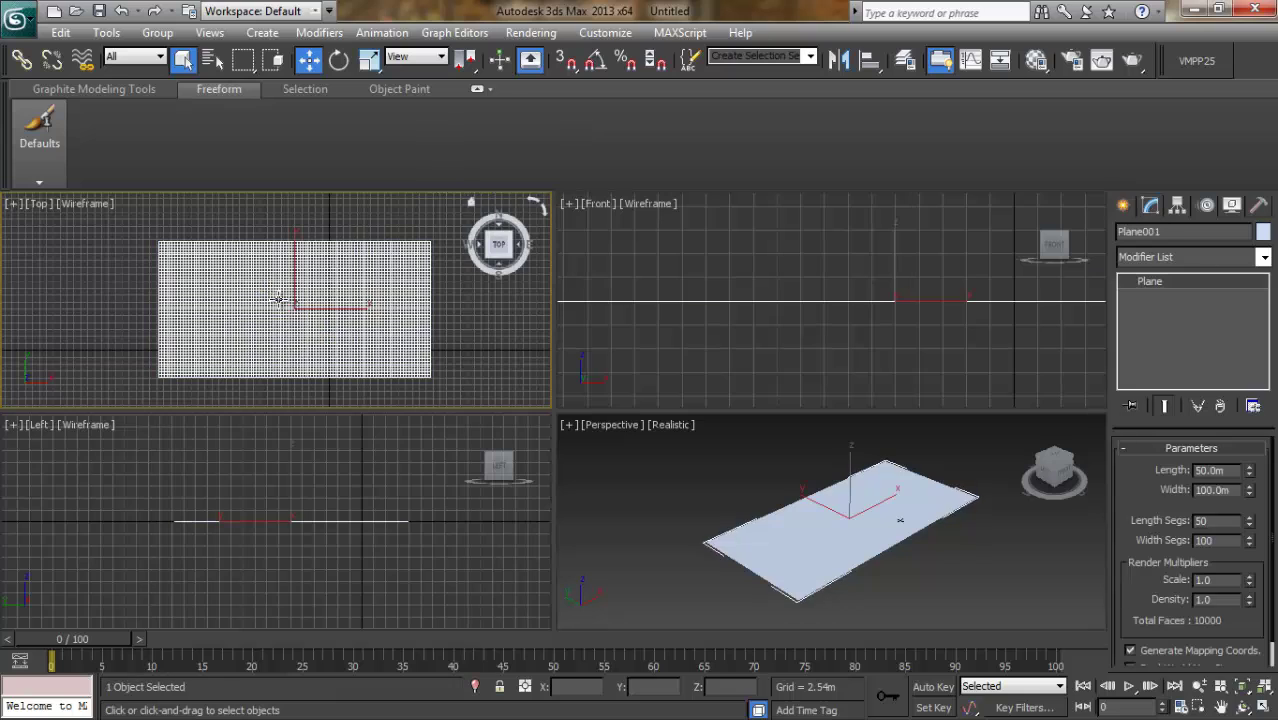
pyautogui.rightClick(278, 292)
pyautogui.click(482, 471)
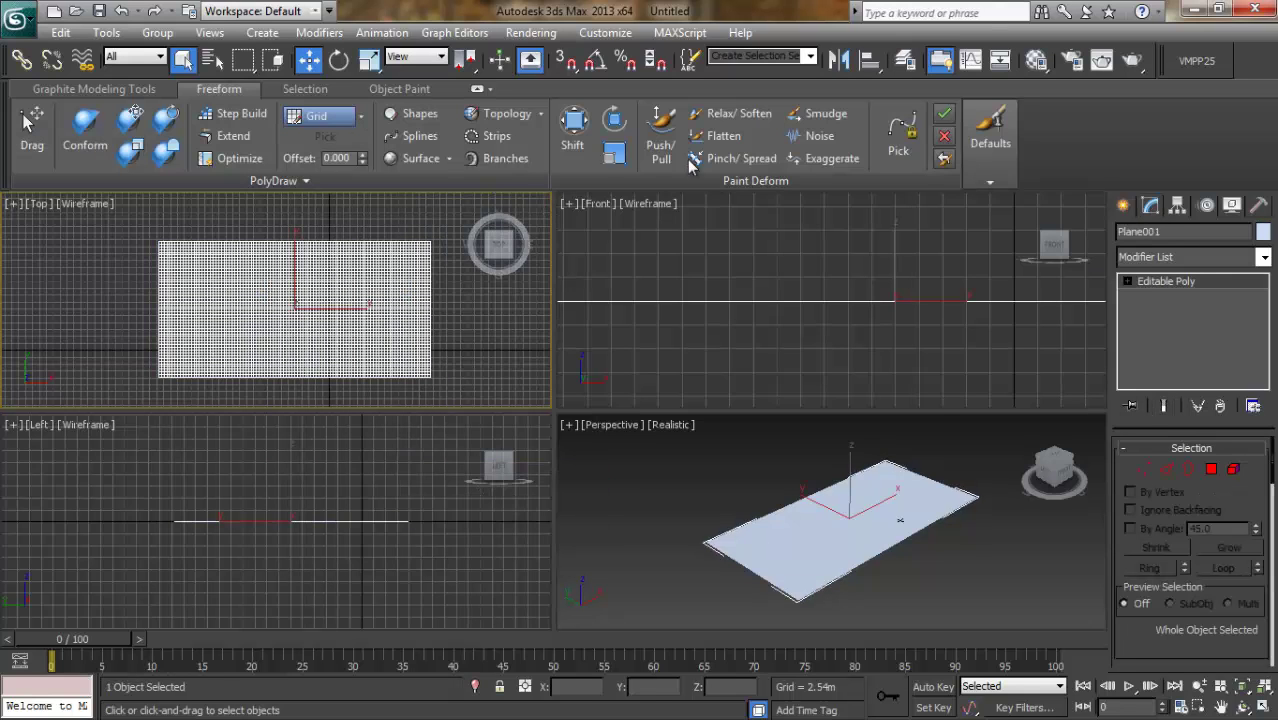
# Step: Bend the plane's outline into wavy edges with the Shift brush and sculpt terrain relief across it with the Push/Pull brush
pyautogui.click(578, 136)
pyautogui.moveTo(158, 232)
pyautogui.mouseDown()
pyautogui.moveTo(200, 355)
pyautogui.moveTo(233, 385)
pyautogui.moveTo(426, 378)
pyautogui.moveTo(439, 232)
pyautogui.mouseUp()
pyautogui.click(661, 132)
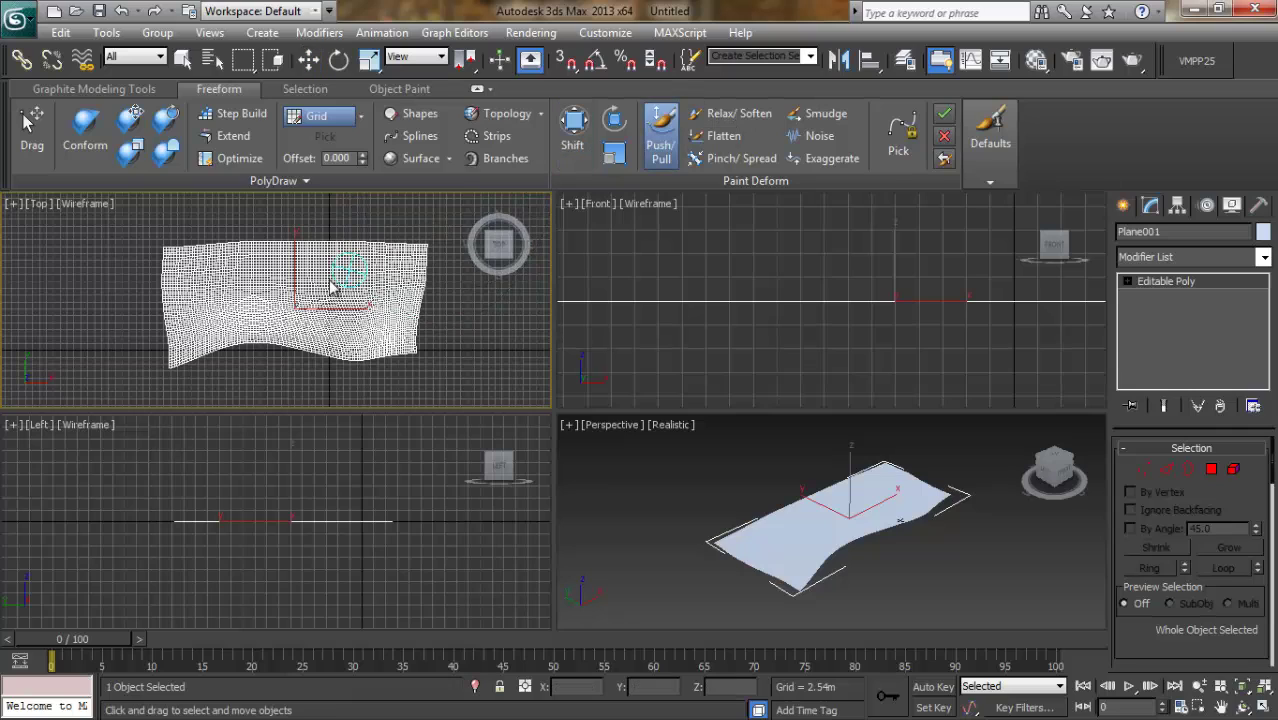
pyautogui.moveTo(222, 330); pyautogui.dragTo(298, 322)
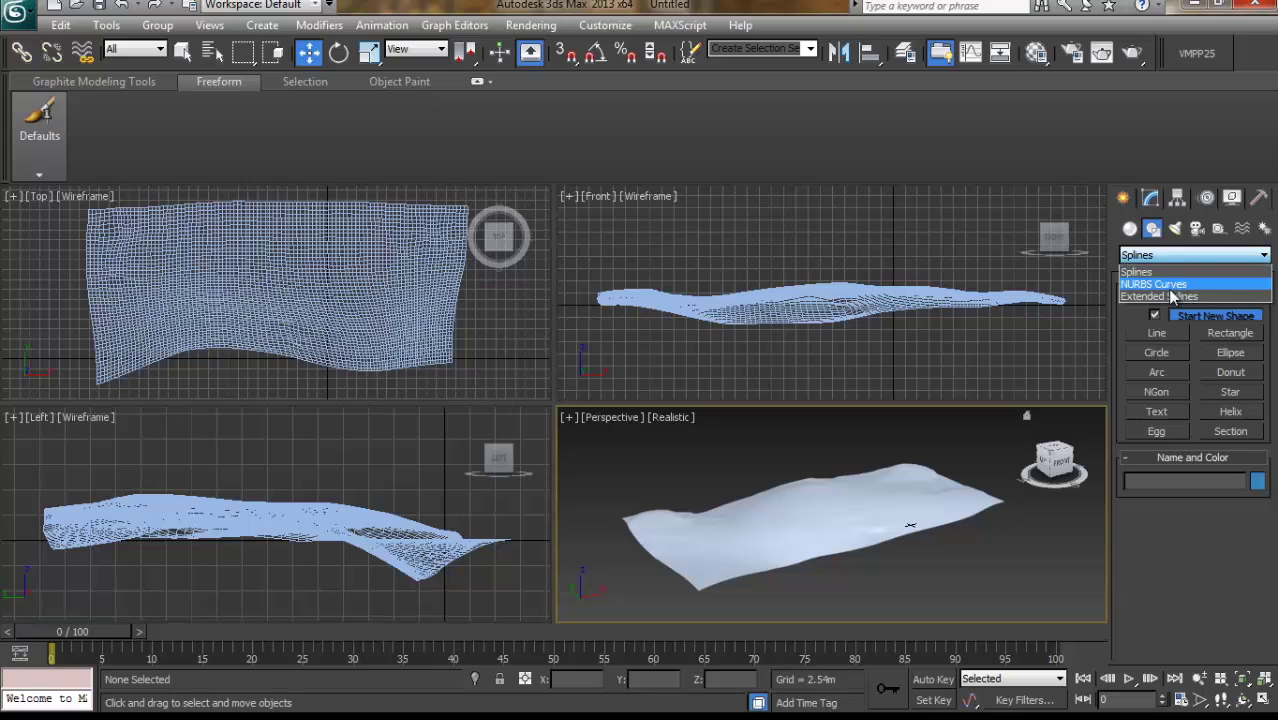
# Step: Create an Itoo Software Forest Pro object scattered over the sculpted terrain, declining the camera's limit to visibility option
pyautogui.click(1129, 228)
pyautogui.click(1180, 255)
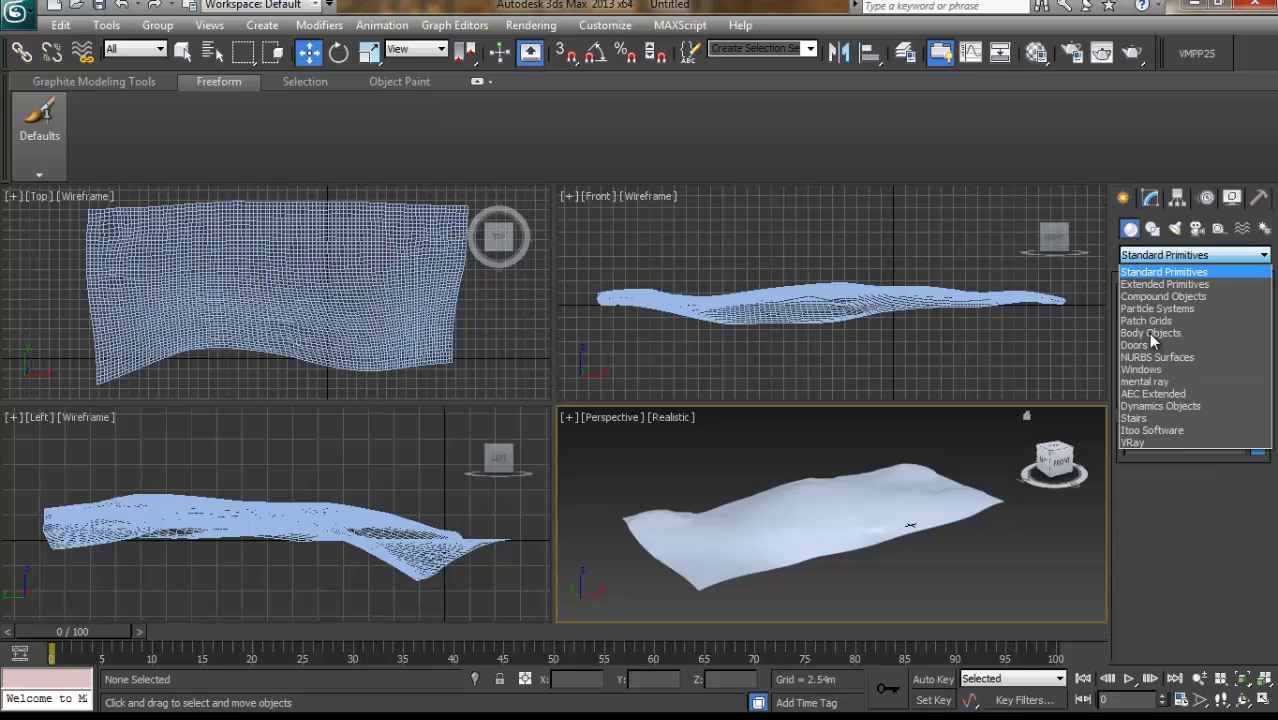
pyautogui.click(1160, 430)
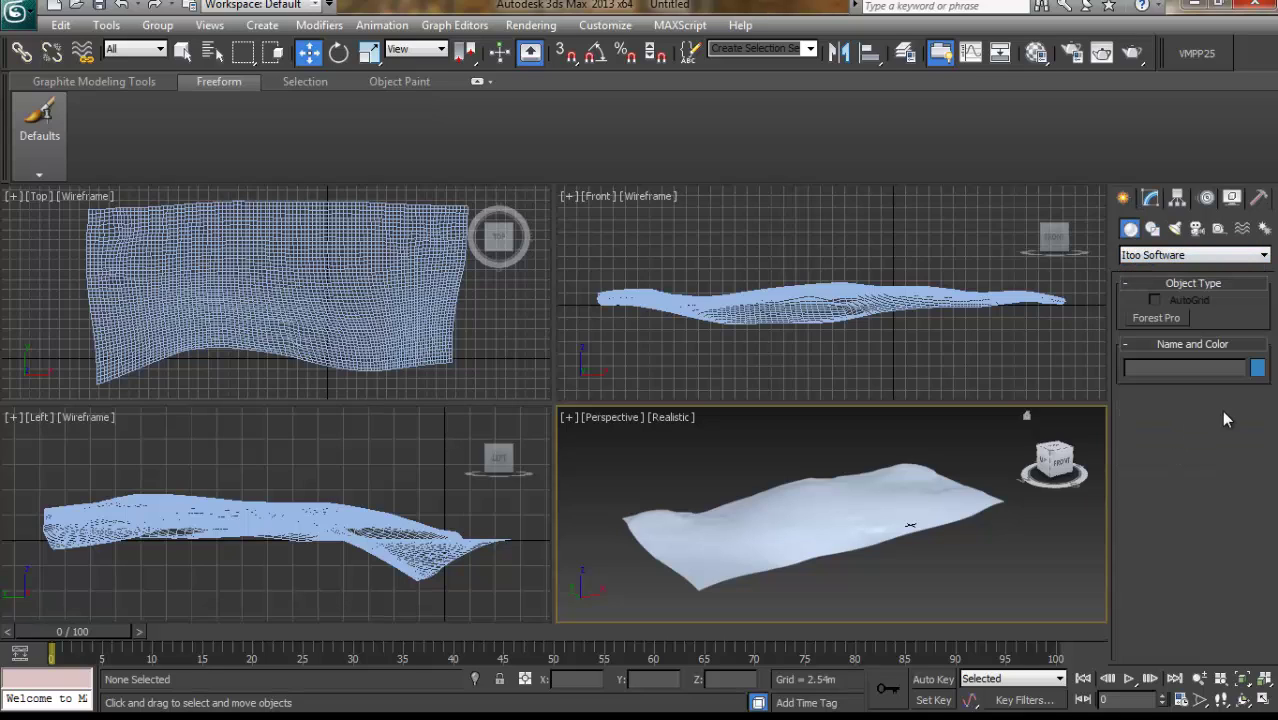
pyautogui.click(1156, 317)
pyautogui.click(797, 505)
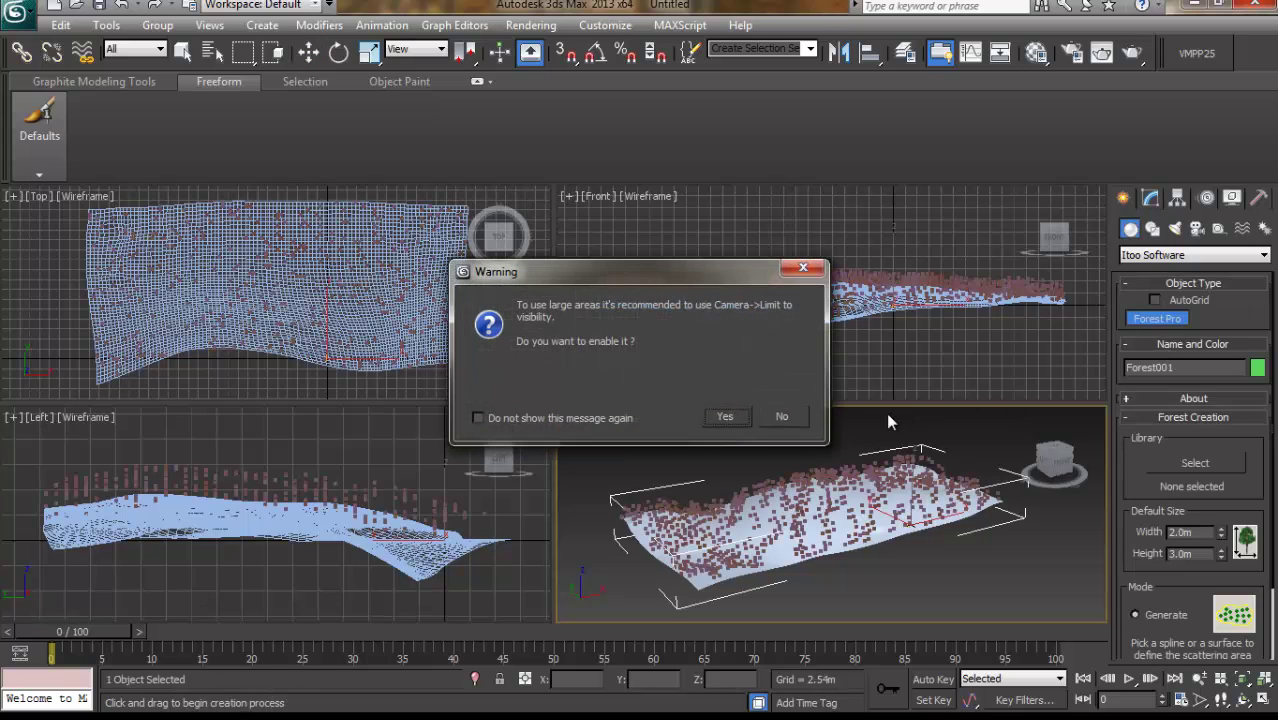
pyautogui.click(783, 416)
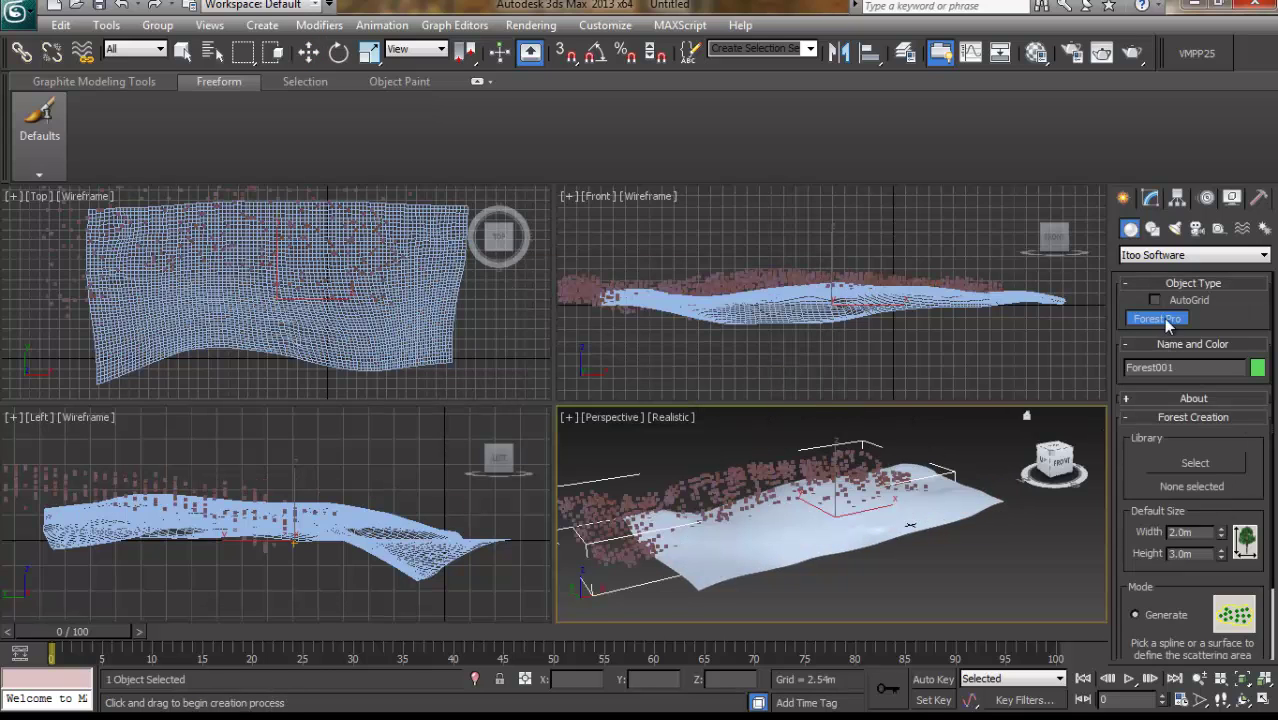
# Step: Browse the Forest library and import a fallen-leaves preset from the Leaves presets into the forest object's geometry
pyautogui.click(1150, 198)
pyautogui.moveTo(1272, 491); pyautogui.dragTo(1273, 436)
pyautogui.click(1218, 652)
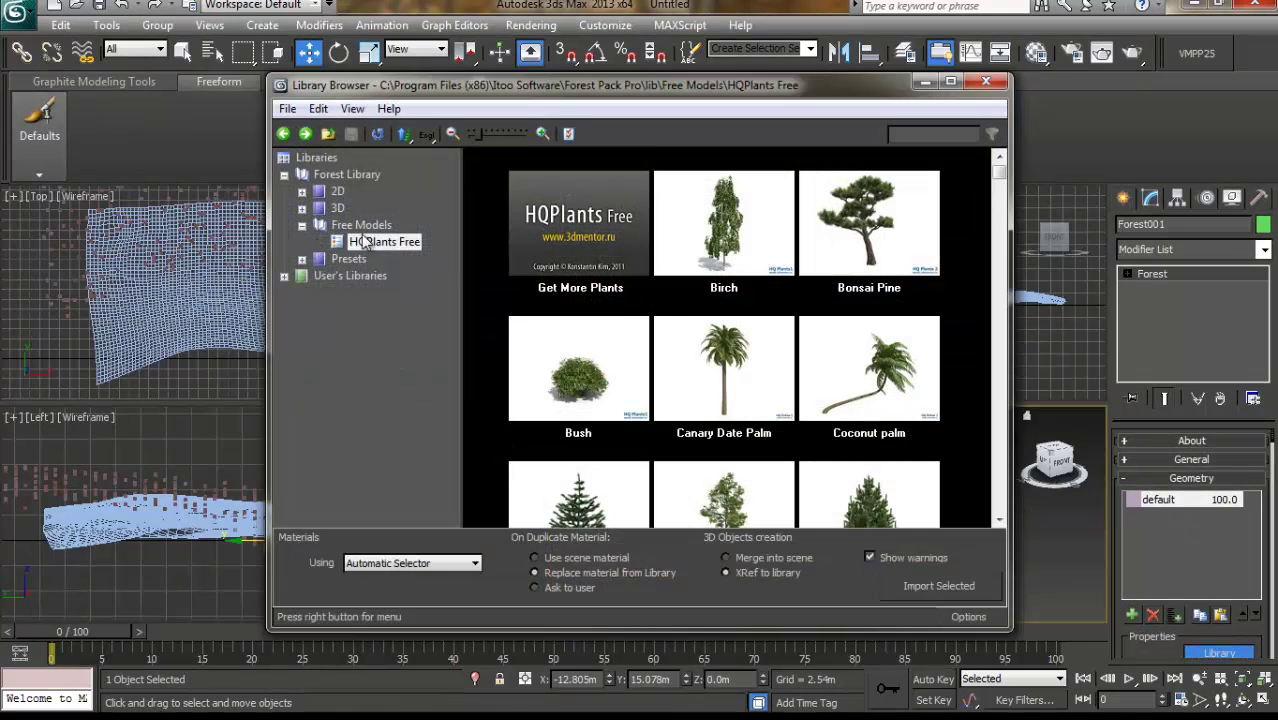
pyautogui.moveTo(1003, 173); pyautogui.dragTo(998, 417)
pyautogui.click(302, 208)
pyautogui.click(382, 226)
pyautogui.click(366, 327)
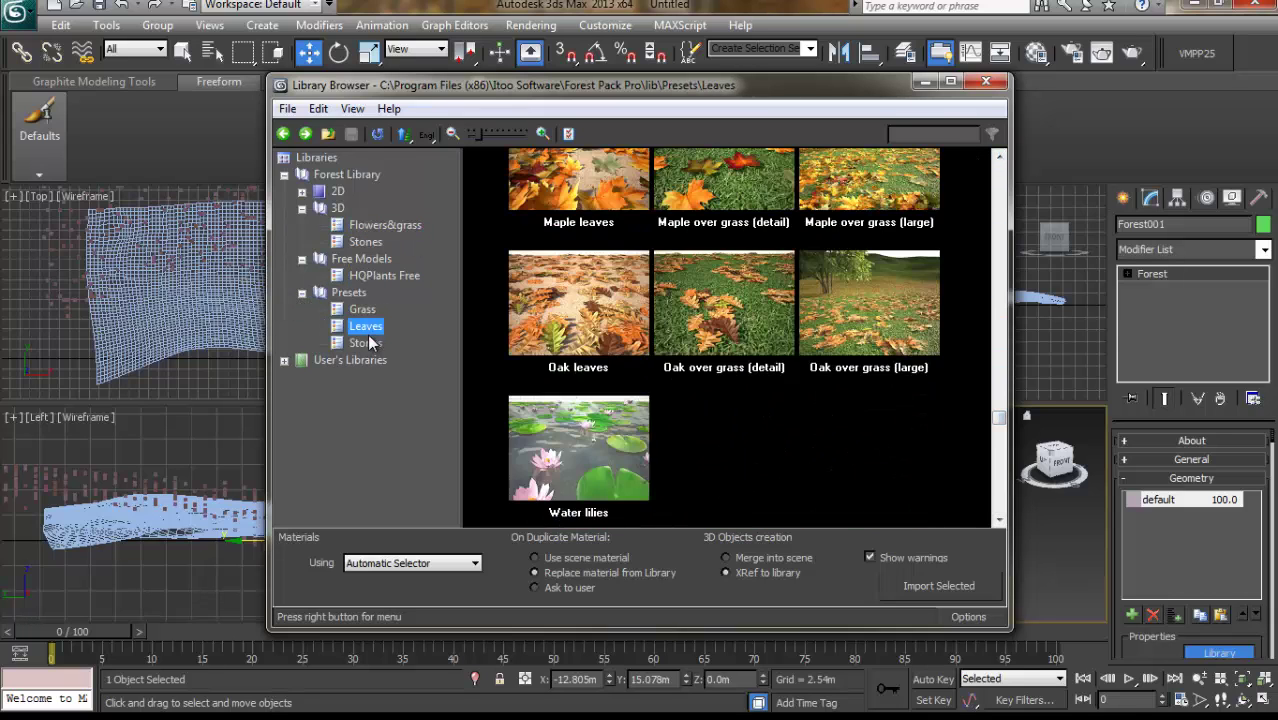
pyautogui.click(367, 344)
pyautogui.click(366, 327)
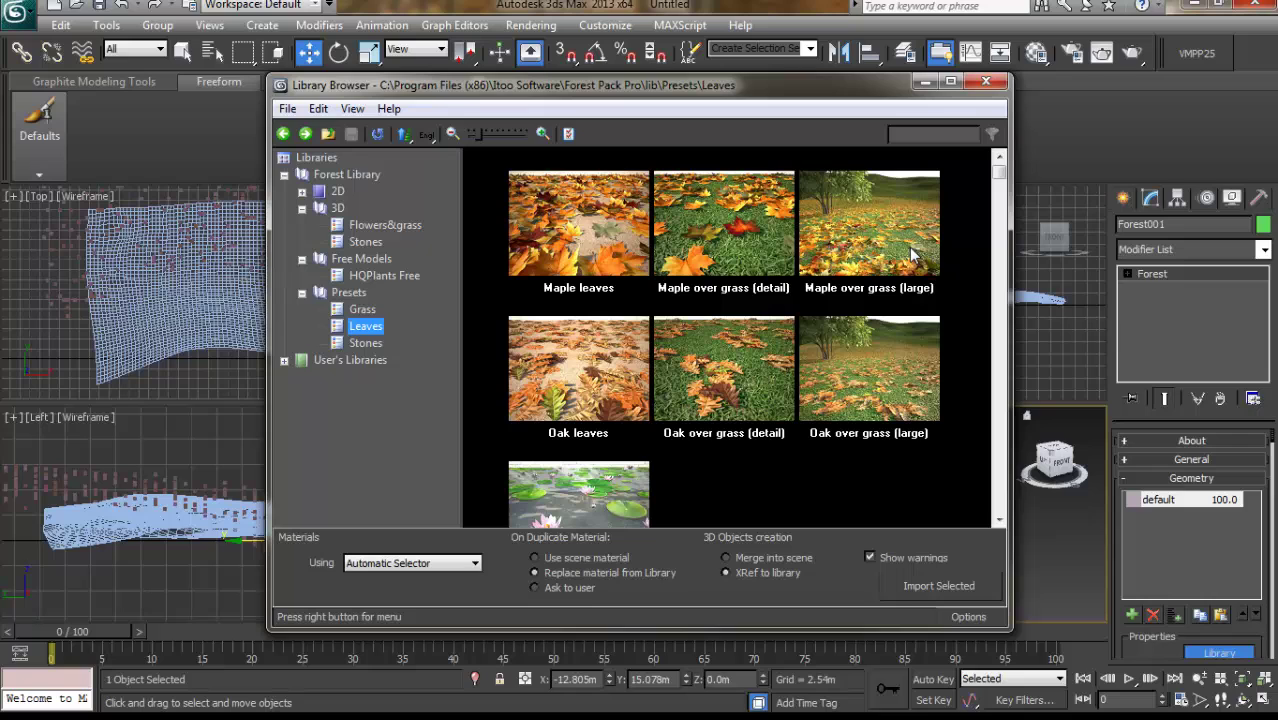
pyautogui.click(945, 586)
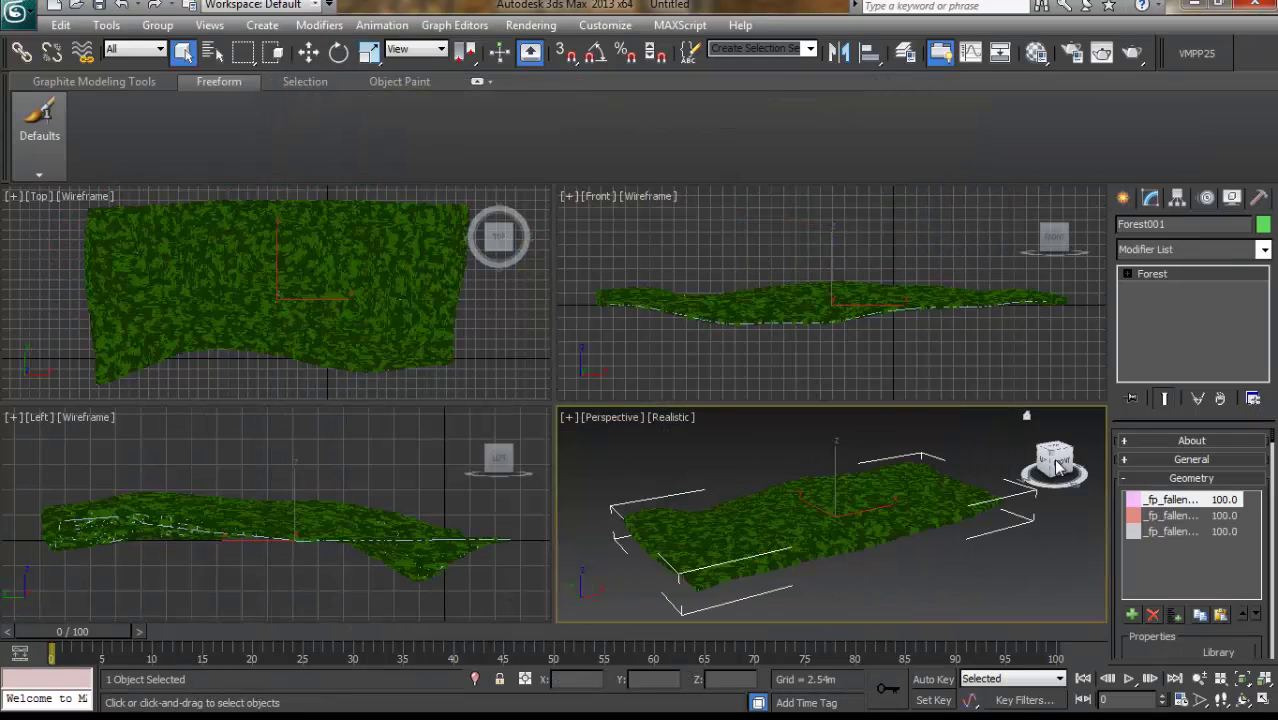
# Step: Create a second Forest Pro object scattered over the sculpted terrain, declining the camera's limit to visibility option
pyautogui.click(1124, 199)
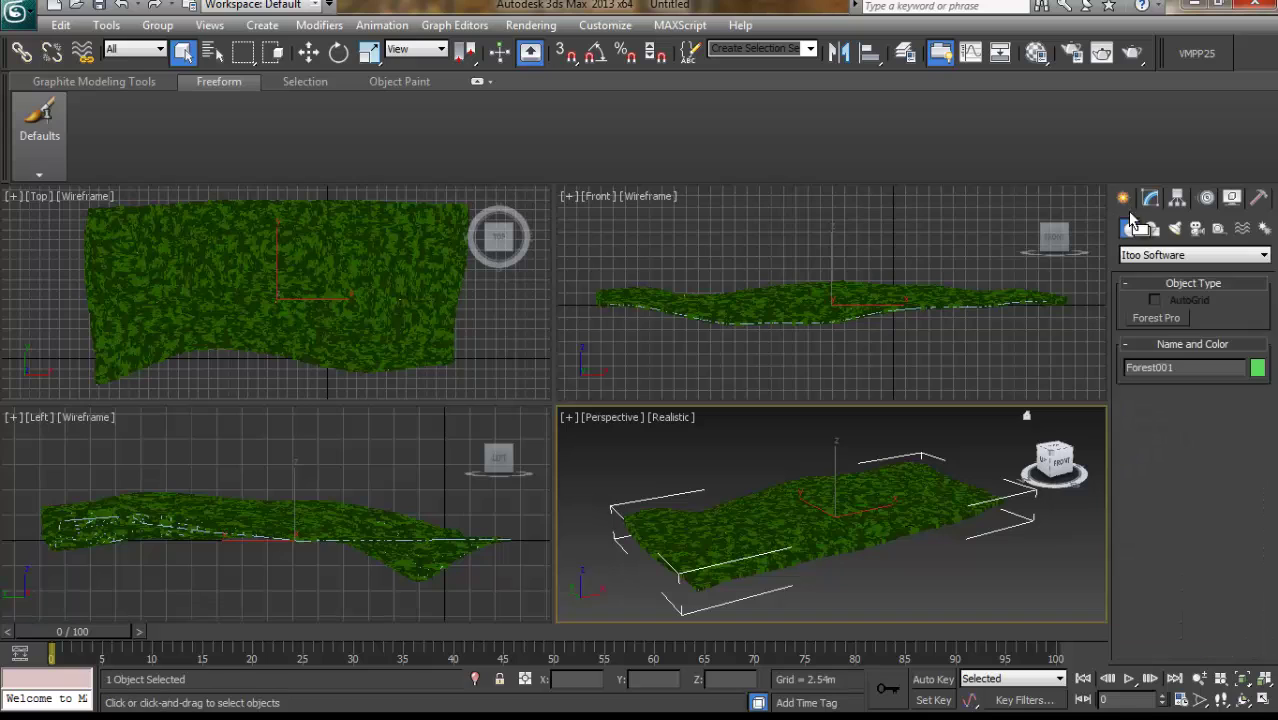
pyautogui.click(1158, 318)
pyautogui.click(881, 493)
pyautogui.click(776, 416)
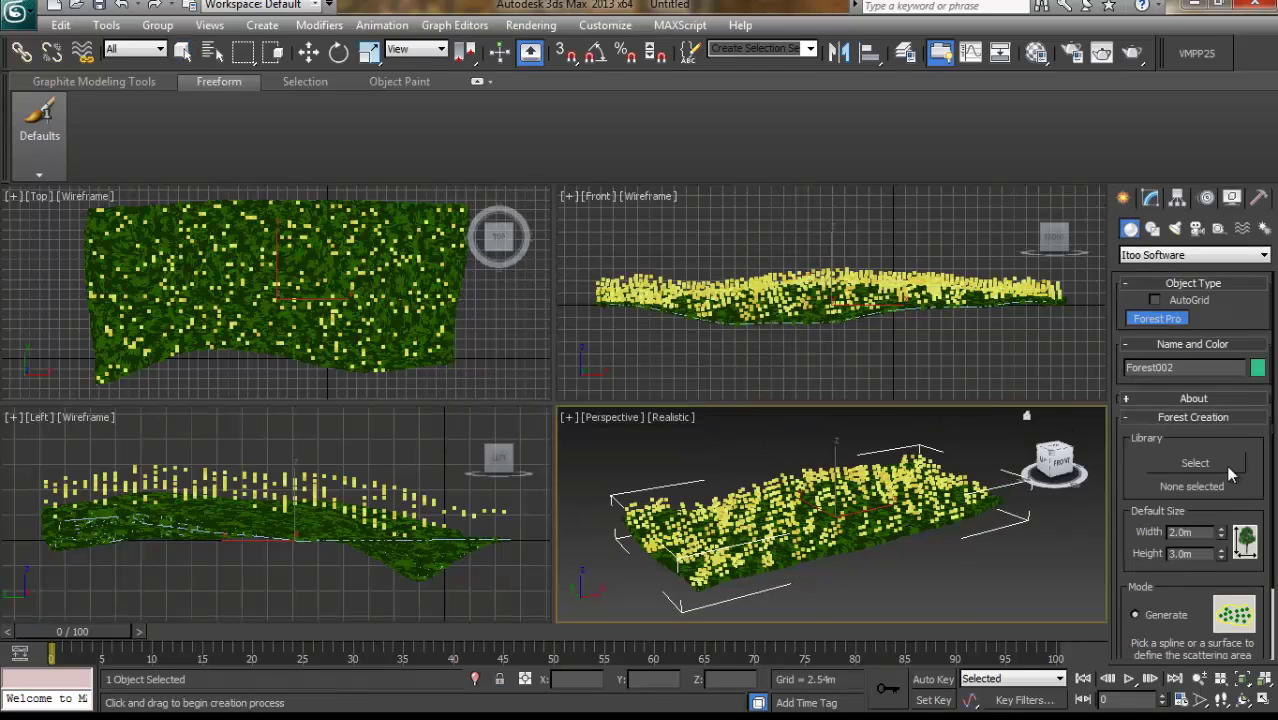
# Step: Import the Maple tree from the HQPlants Free models of the Forest library into the second forest's geometry
pyautogui.click(1149, 200)
pyautogui.click(1219, 652)
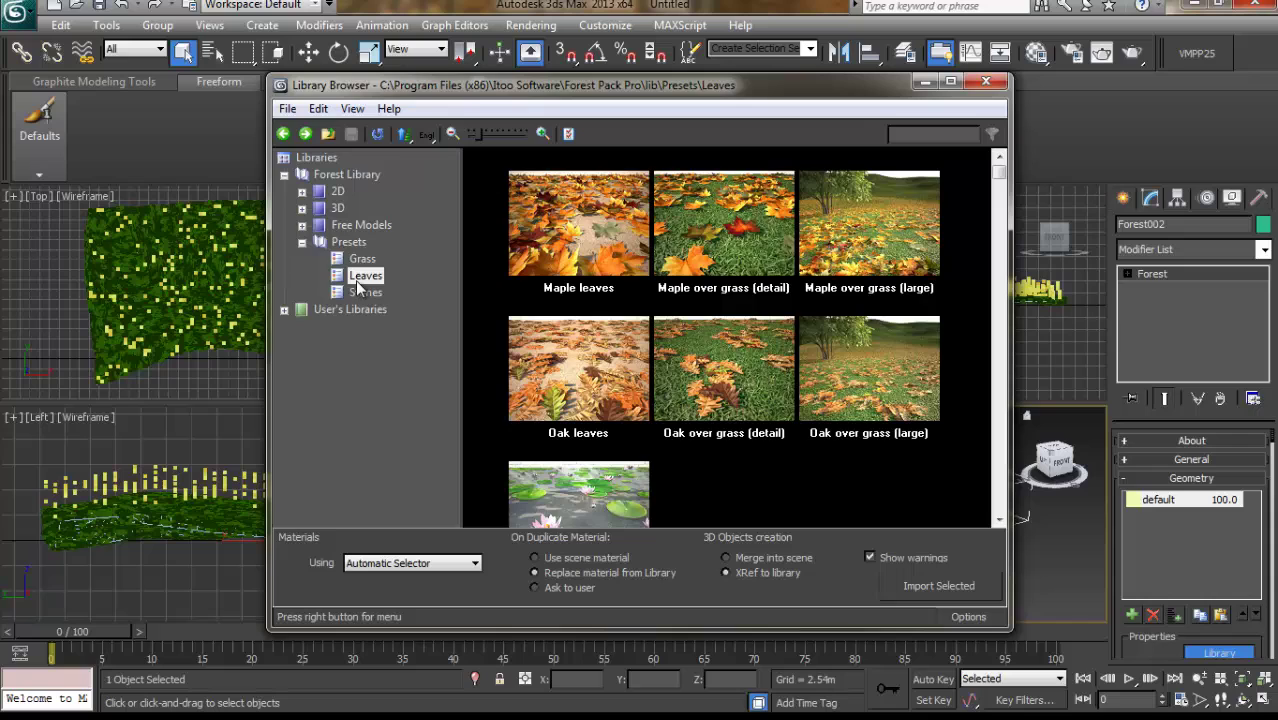
pyautogui.click(384, 241)
pyautogui.scroll(-2, 977, 287)
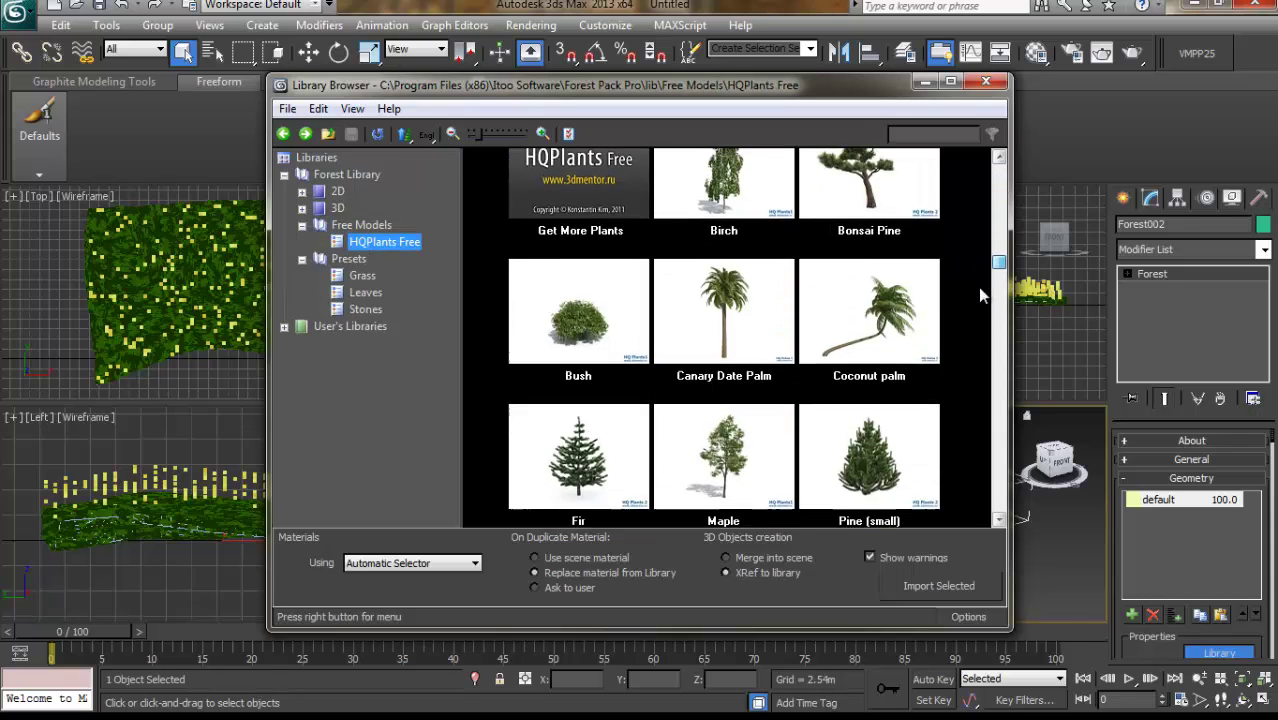
pyautogui.click(737, 420)
pyautogui.click(938, 586)
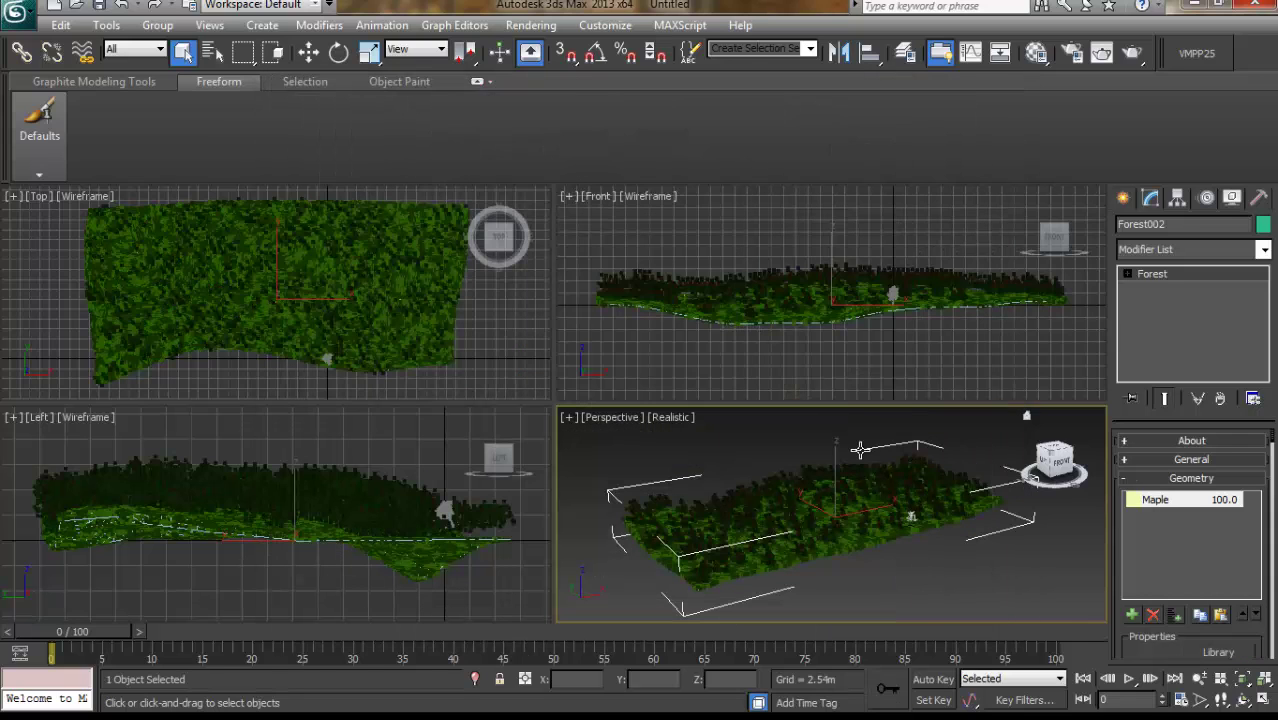
# Step: Draw a closed spline line with six vertices loosely around the terrain in the top view
pyautogui.click(1123, 197)
pyautogui.click(1152, 228)
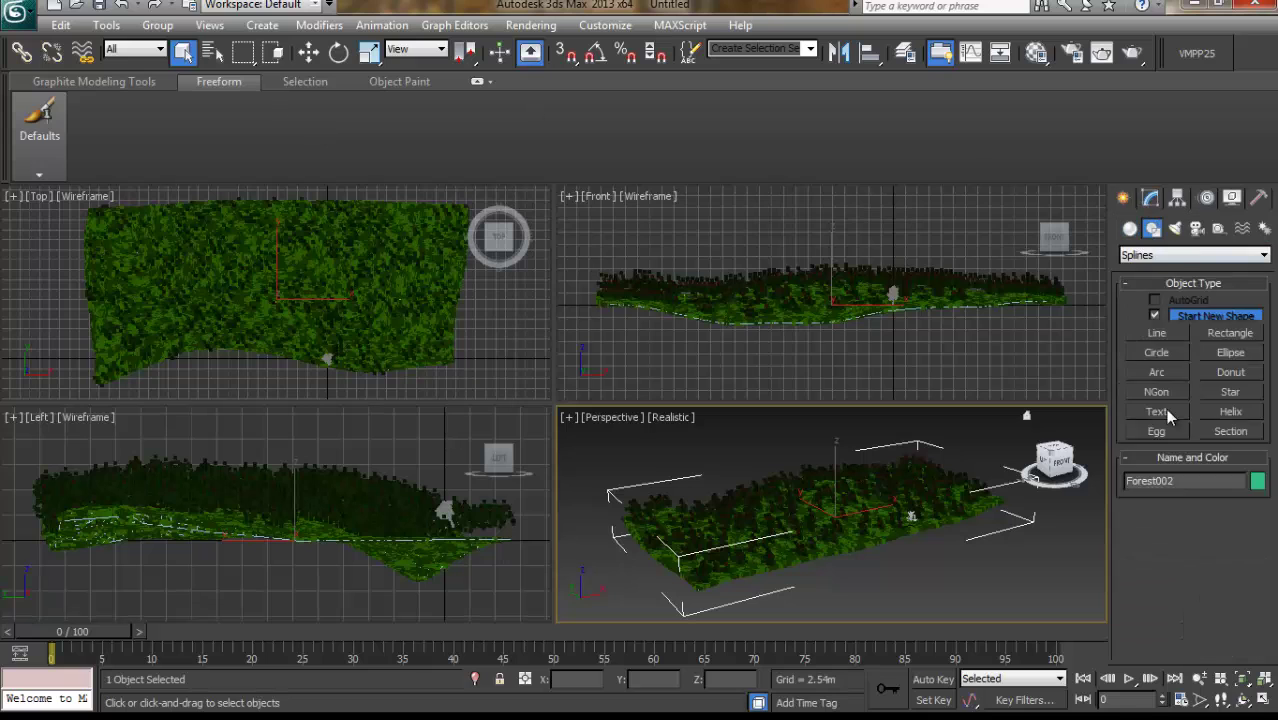
pyautogui.click(1157, 333)
pyautogui.click(50, 247)
pyautogui.click(207, 193)
pyautogui.click(405, 194)
pyautogui.moveTo(483, 274); pyautogui.dragTo(476, 341)
pyautogui.click(309, 385)
pyautogui.moveTo(148, 391); pyautogui.dragTo(97, 338)
pyautogui.moveTo(50, 247); pyautogui.dragTo(125, 213)
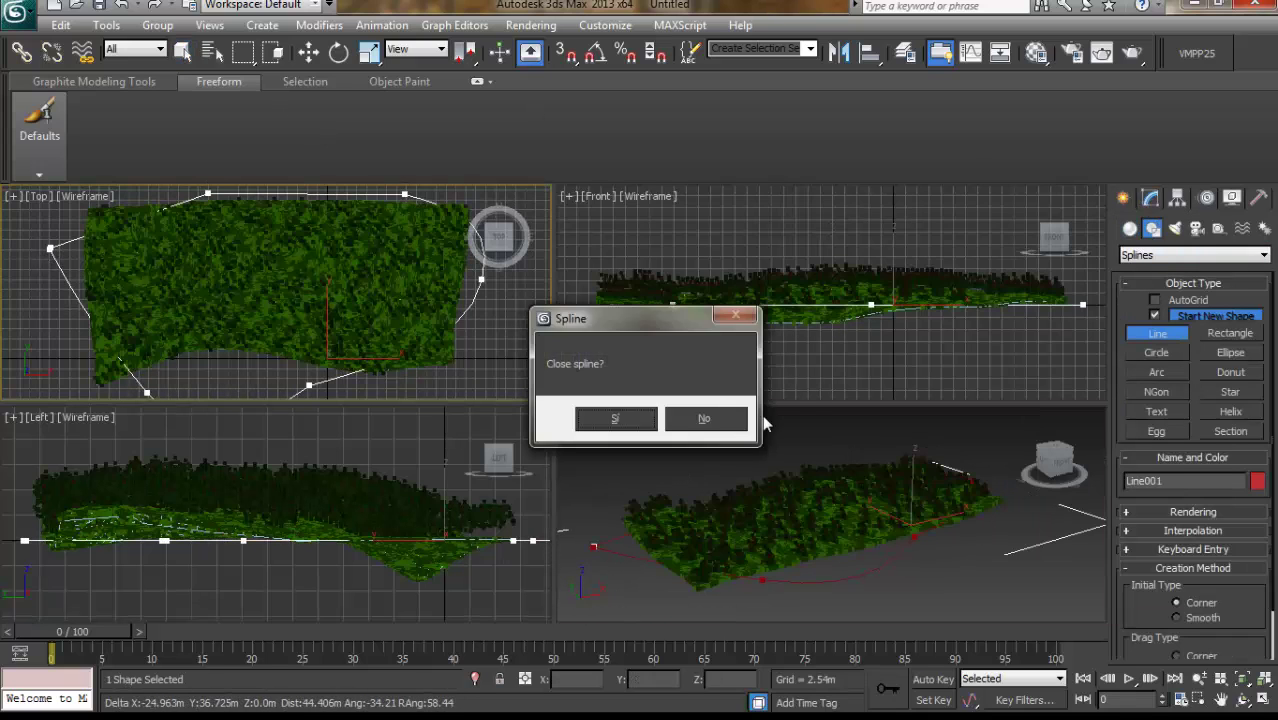
pyautogui.click(615, 419)
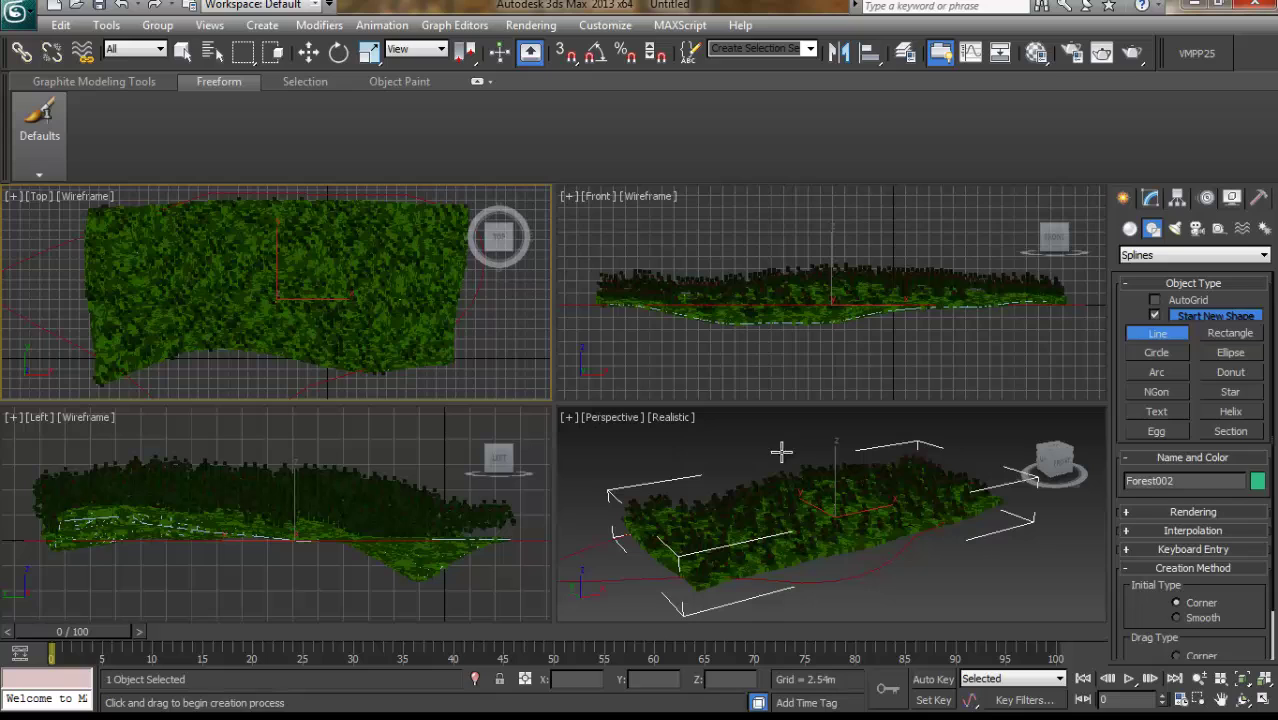
# Step: Add a spline area to the maple forest, set it to Exclude and assign the line drawn around the terrain
pyautogui.click(1150, 198)
pyautogui.scroll(-10, 1258, 600)
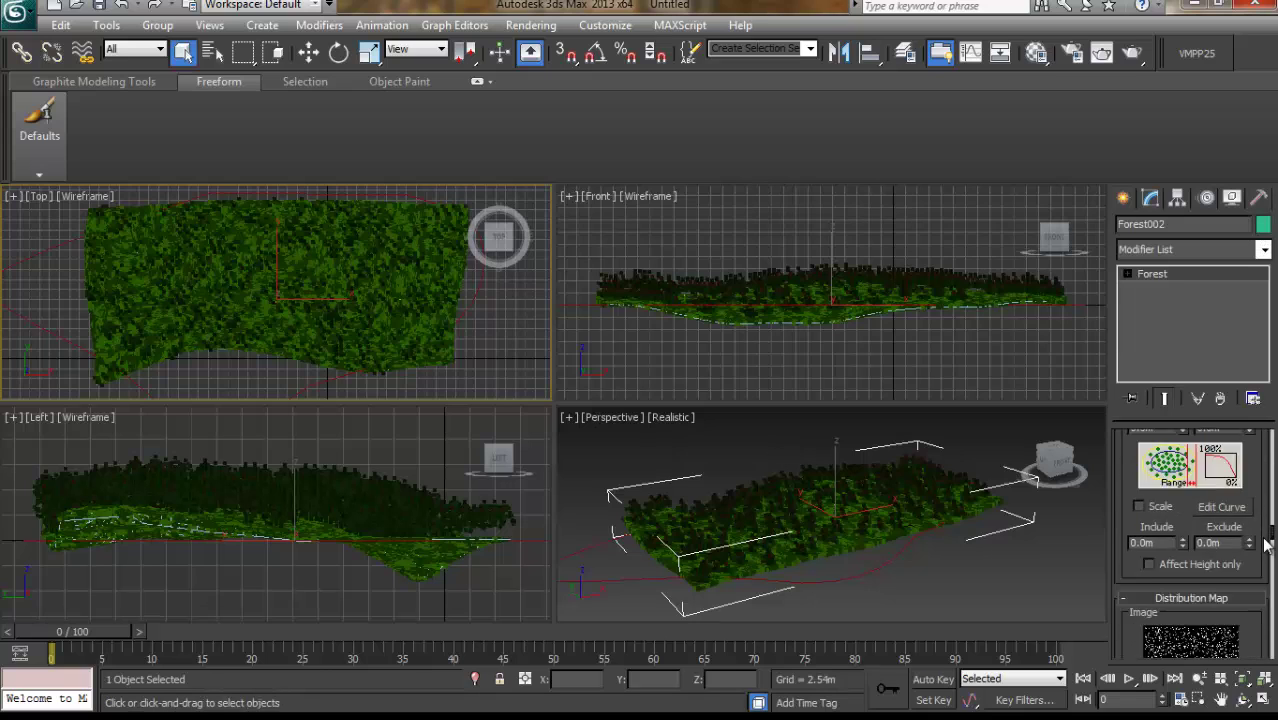
pyautogui.scroll(-10, 1258, 615)
pyautogui.press('w')
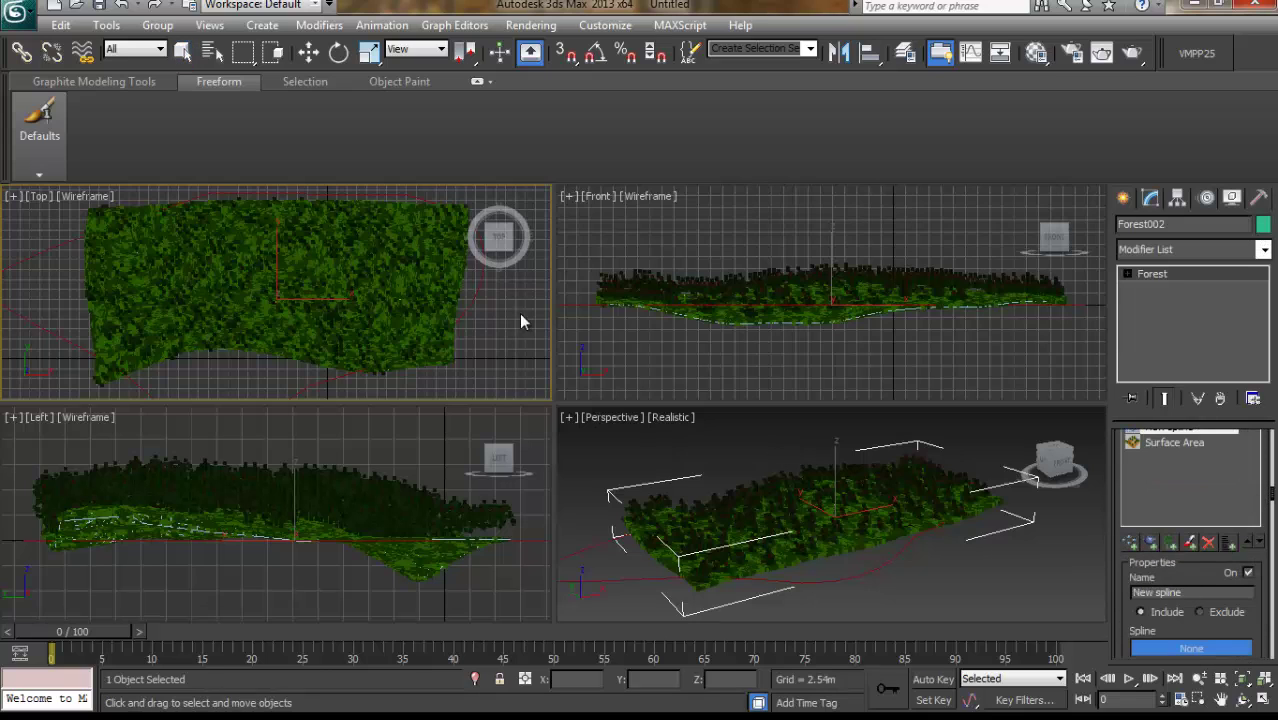
pyautogui.click(1201, 612)
pyautogui.click(478, 291)
# Step: Reshape the exclusion spline by moving its lower vertices up into the terrain and its upper vertices slightly outward in the top view
pyautogui.press('1')
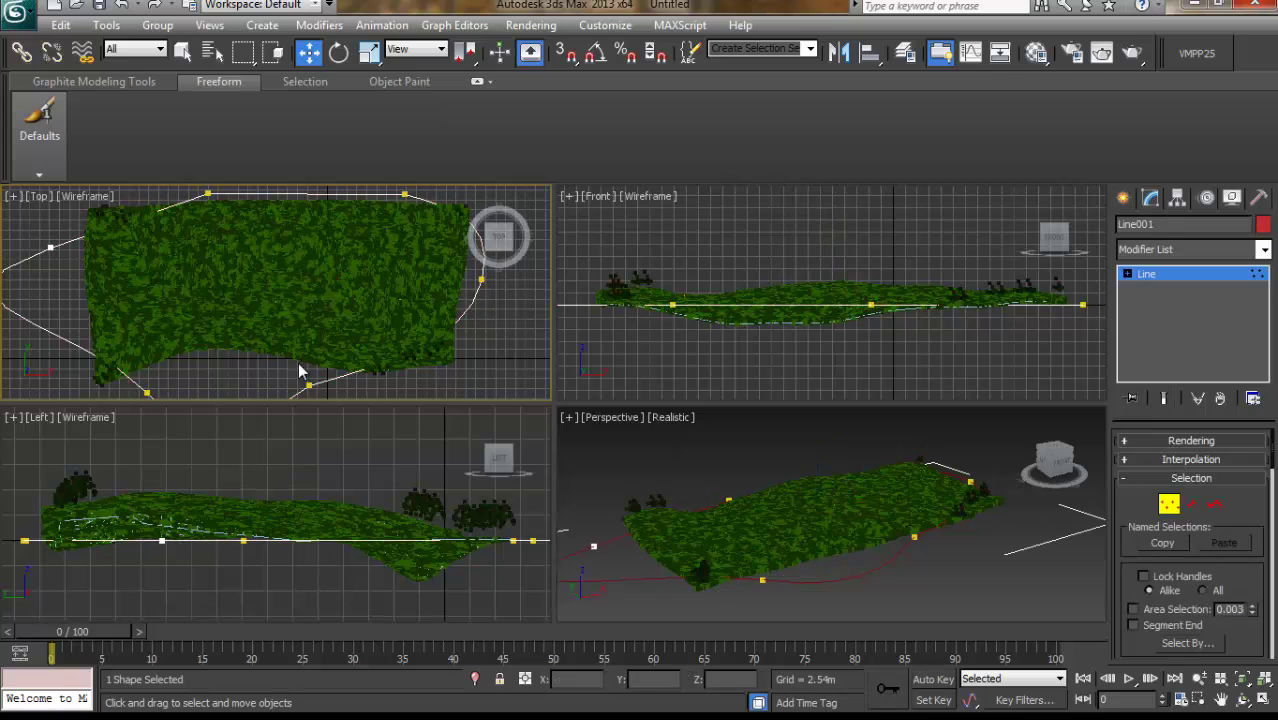
pyautogui.moveTo(324, 361); pyautogui.dragTo(299, 271)
pyautogui.scroll(-2, 317, 380)
pyautogui.click(186, 361)
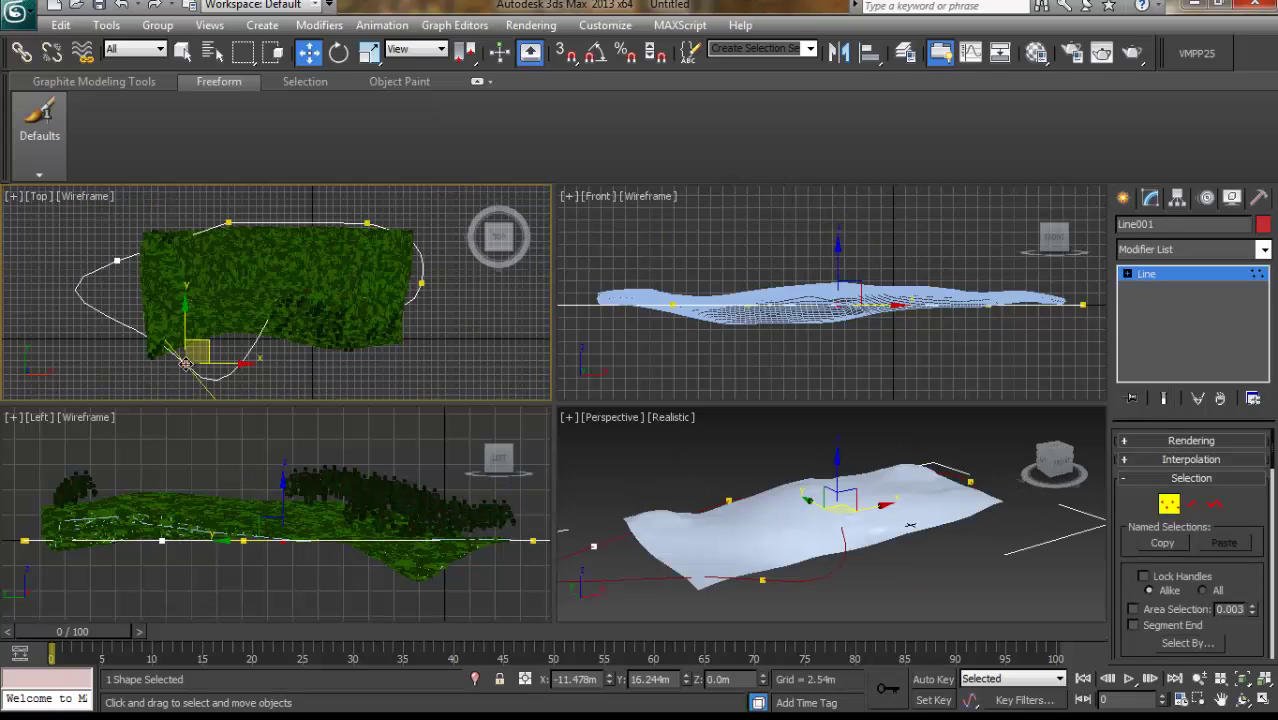
pyautogui.click(187, 361)
pyautogui.moveTo(186, 361); pyautogui.dragTo(198, 327)
pyautogui.moveTo(234, 372); pyautogui.dragTo(207, 326)
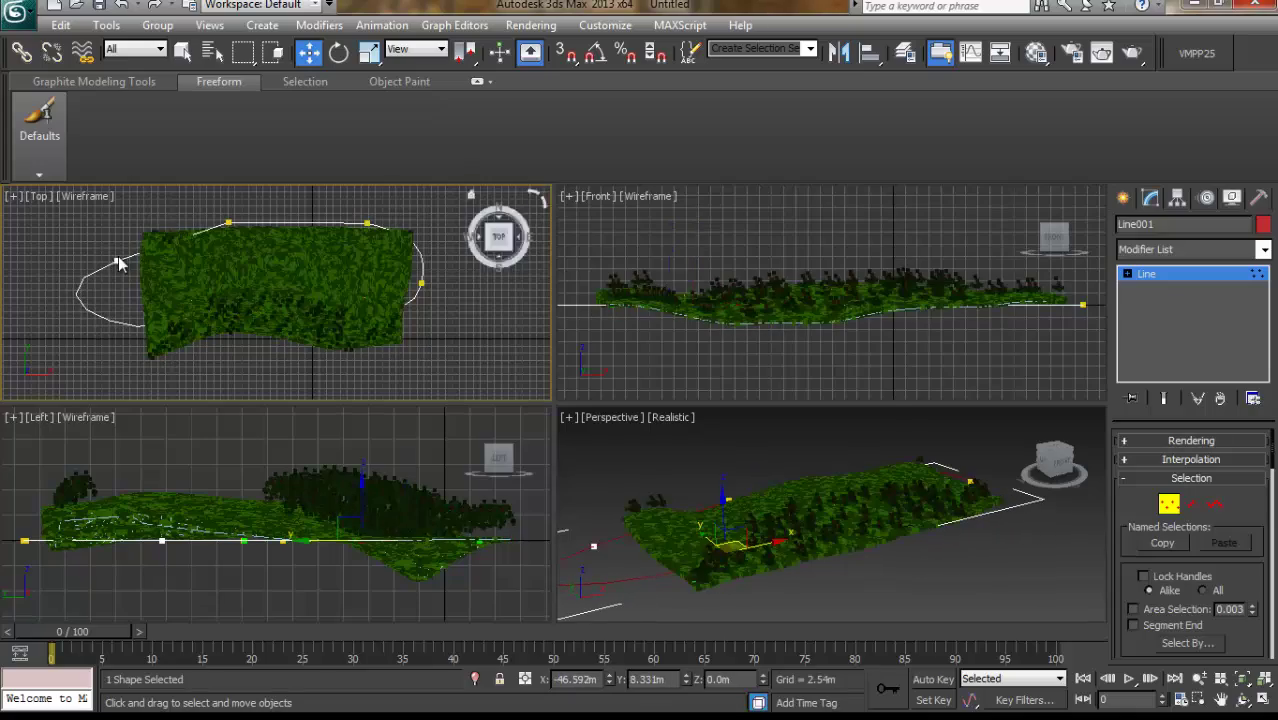
pyautogui.moveTo(118, 263); pyautogui.dragTo(104, 235)
pyautogui.moveTo(367, 224); pyautogui.dragTo(388, 210)
pyautogui.moveTo(388, 210); pyautogui.dragTo(390, 208)
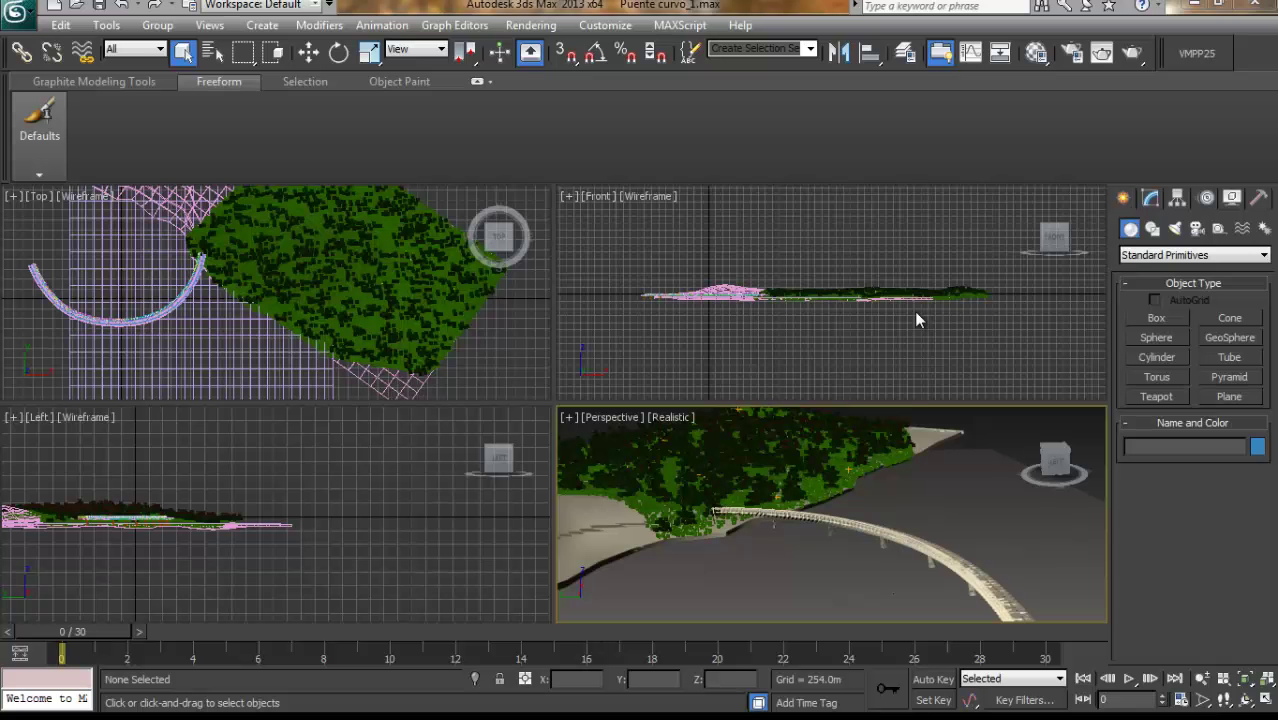
# Step: Hide both forest vegetation objects in the bridge scene, with the perspective view maximized
pyautogui.keyDown('alt'); pyautogui.moveTo(943, 491); pyautogui.dragTo(906, 487, button='middle'); pyautogui.keyUp('alt')
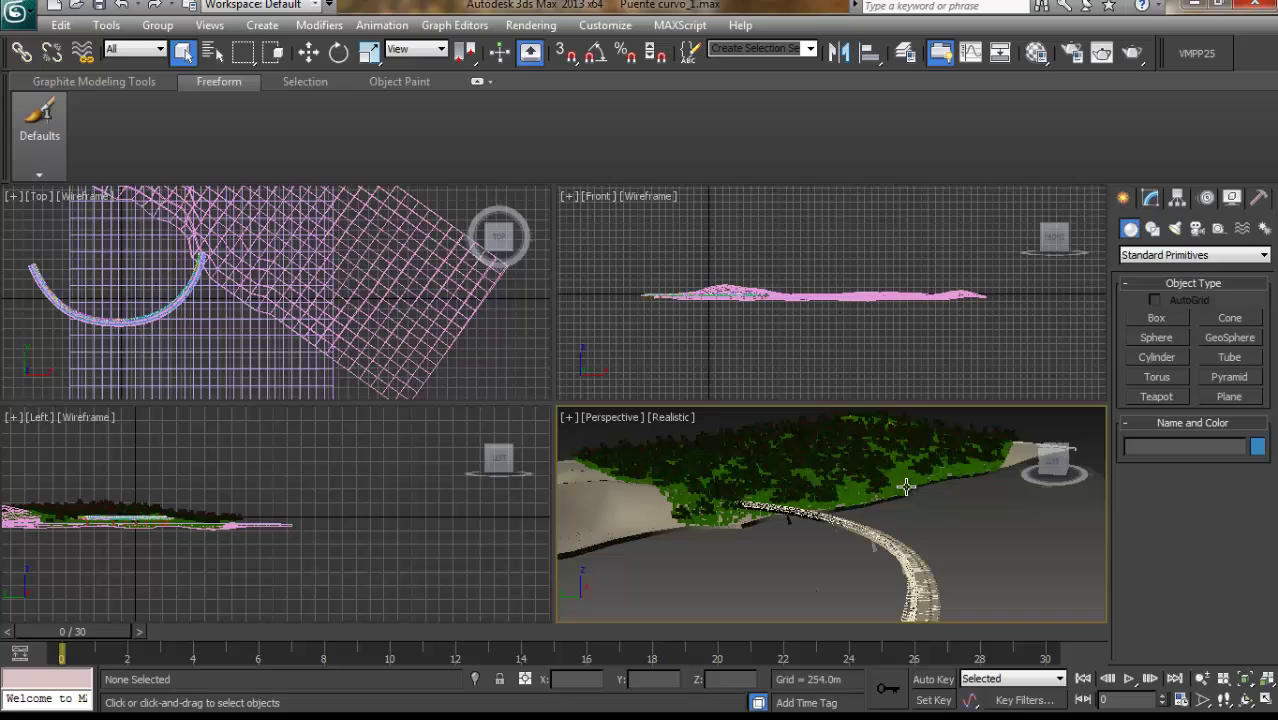
pyautogui.hotkey('alt', 'w')
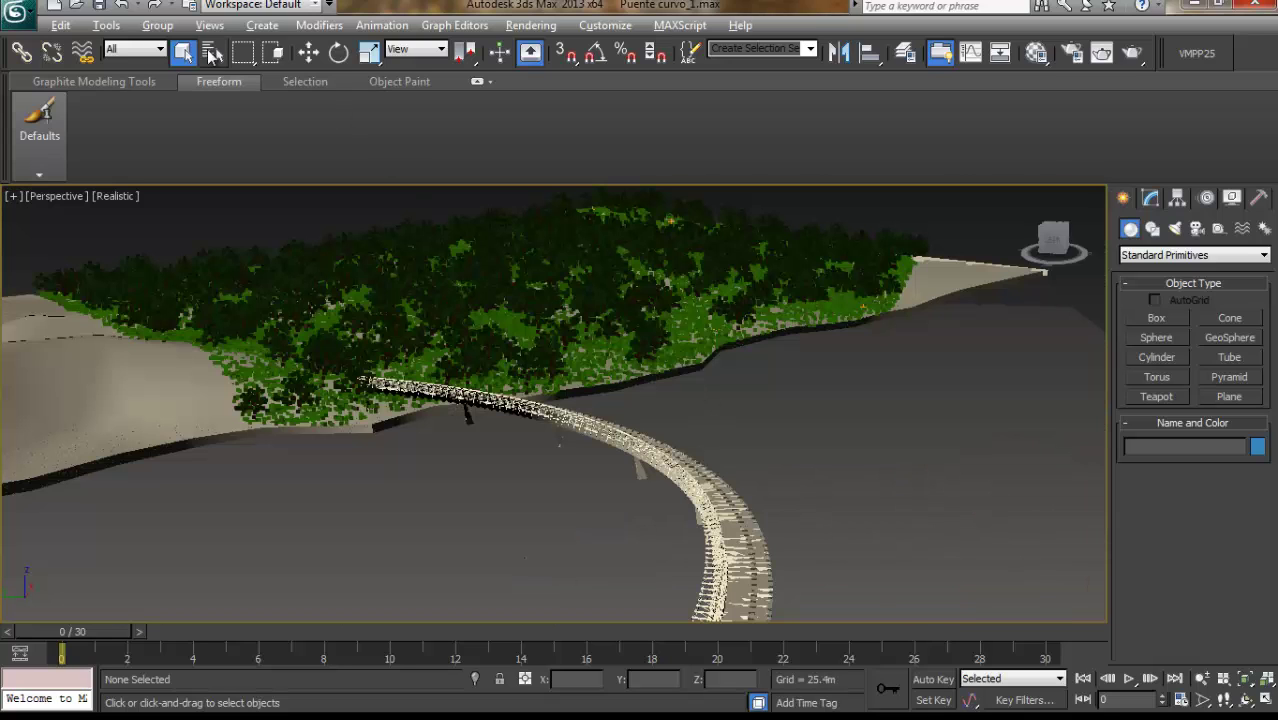
pyautogui.hotkey('ctrl', 'a')
pyautogui.rightClick(821, 484)
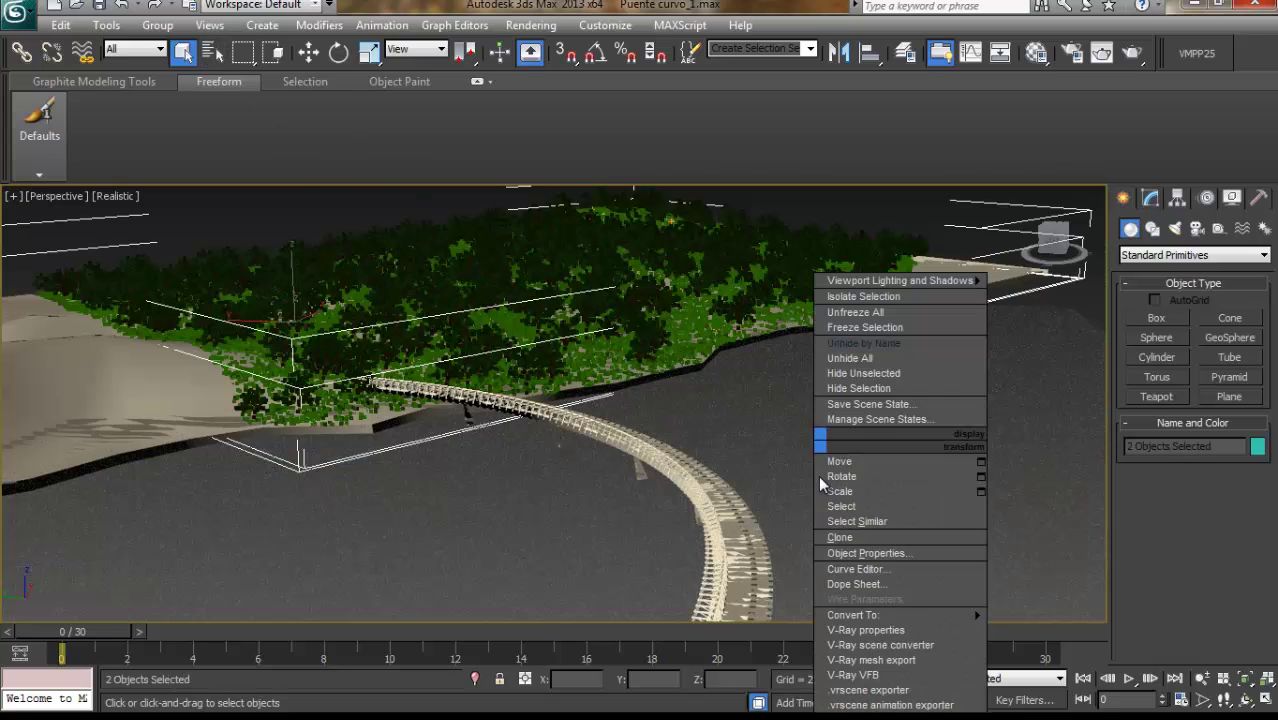
pyautogui.click(868, 388)
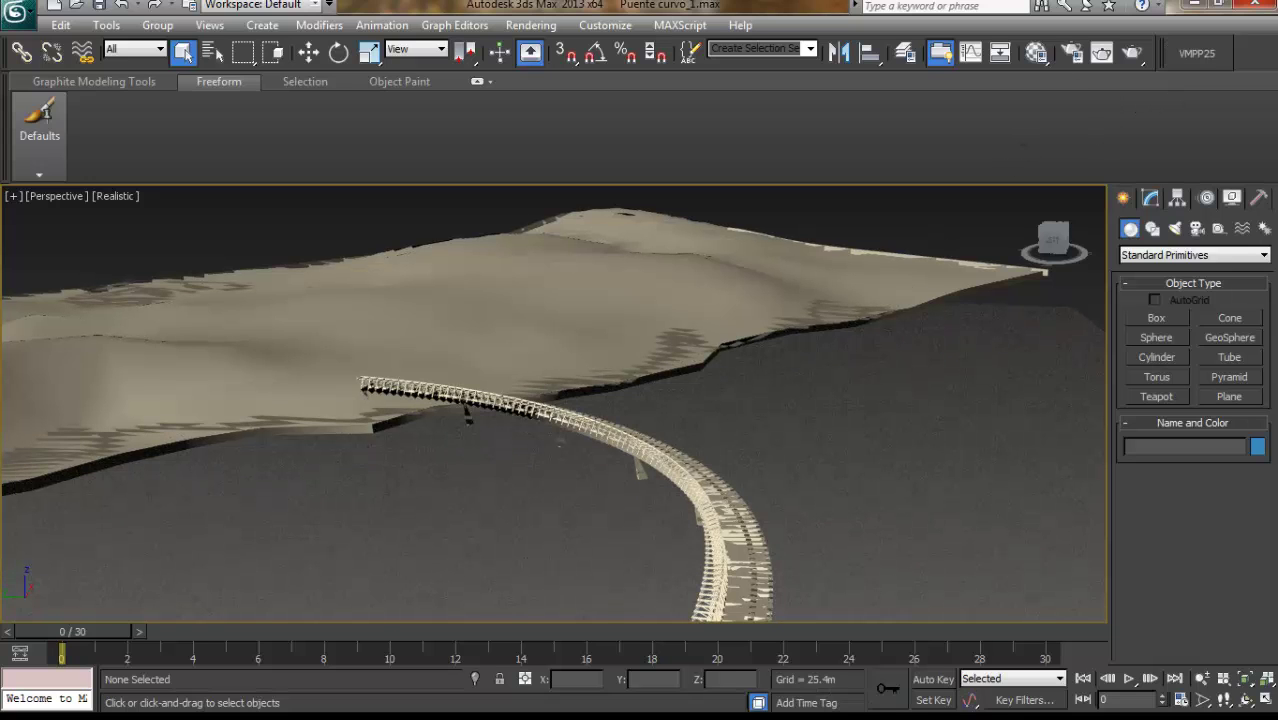
# Step: Browse the V-Ray Material Presets Pro library through the aluminium composite, metallic car paint, exposed concrete and water materials
pyautogui.moveTo(1254, 492); pyautogui.dragTo(789, 86)
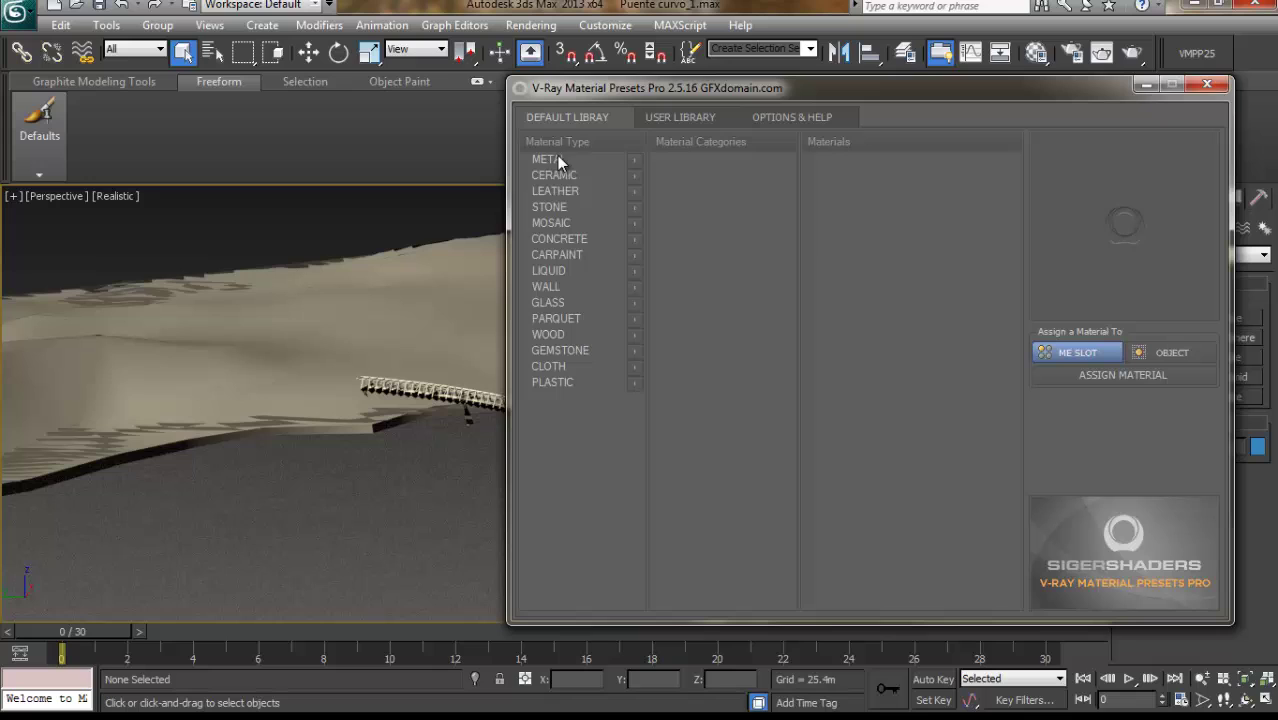
pyautogui.click(557, 160)
pyautogui.click(692, 270)
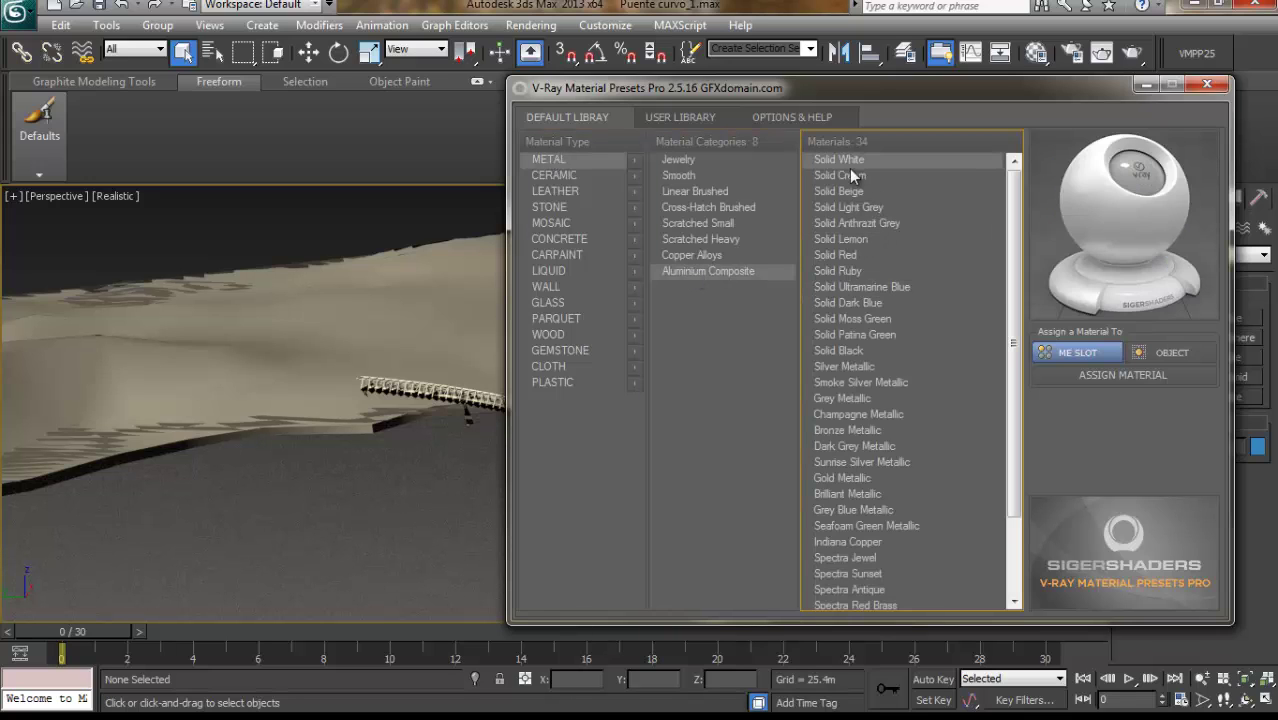
pyautogui.click(563, 255)
pyautogui.click(698, 161)
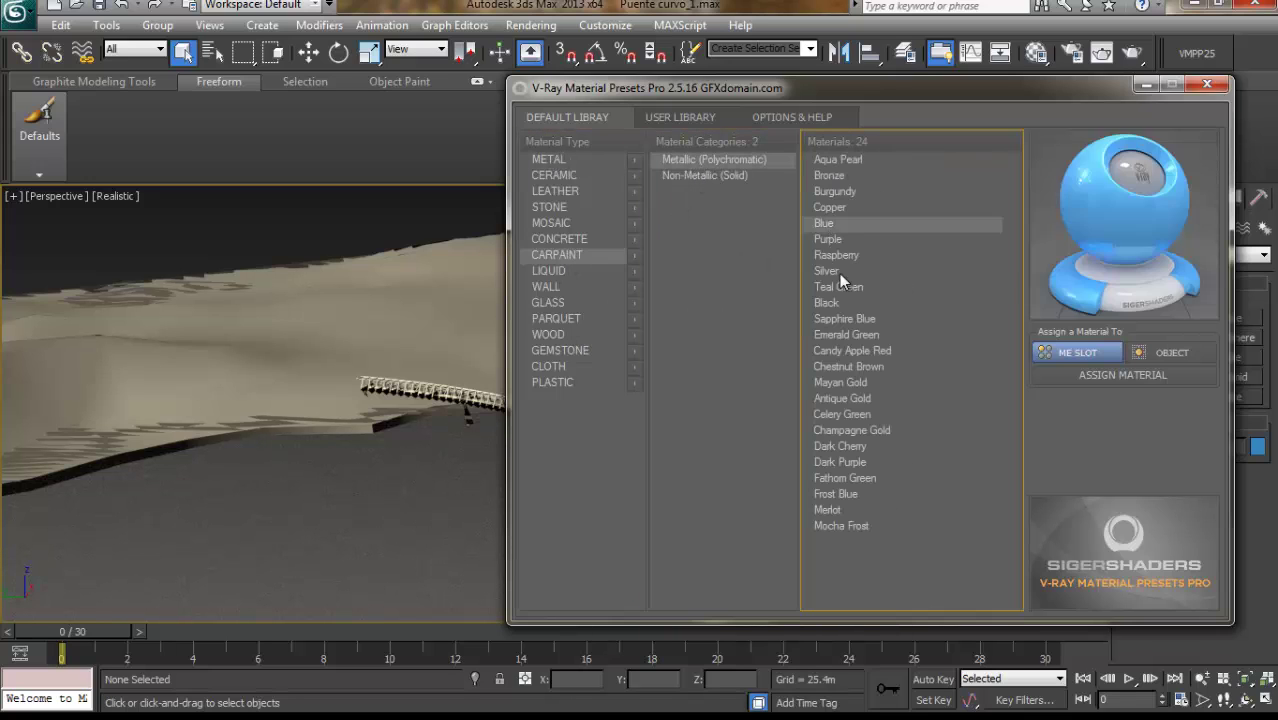
pyautogui.click(560, 239)
pyautogui.click(693, 159)
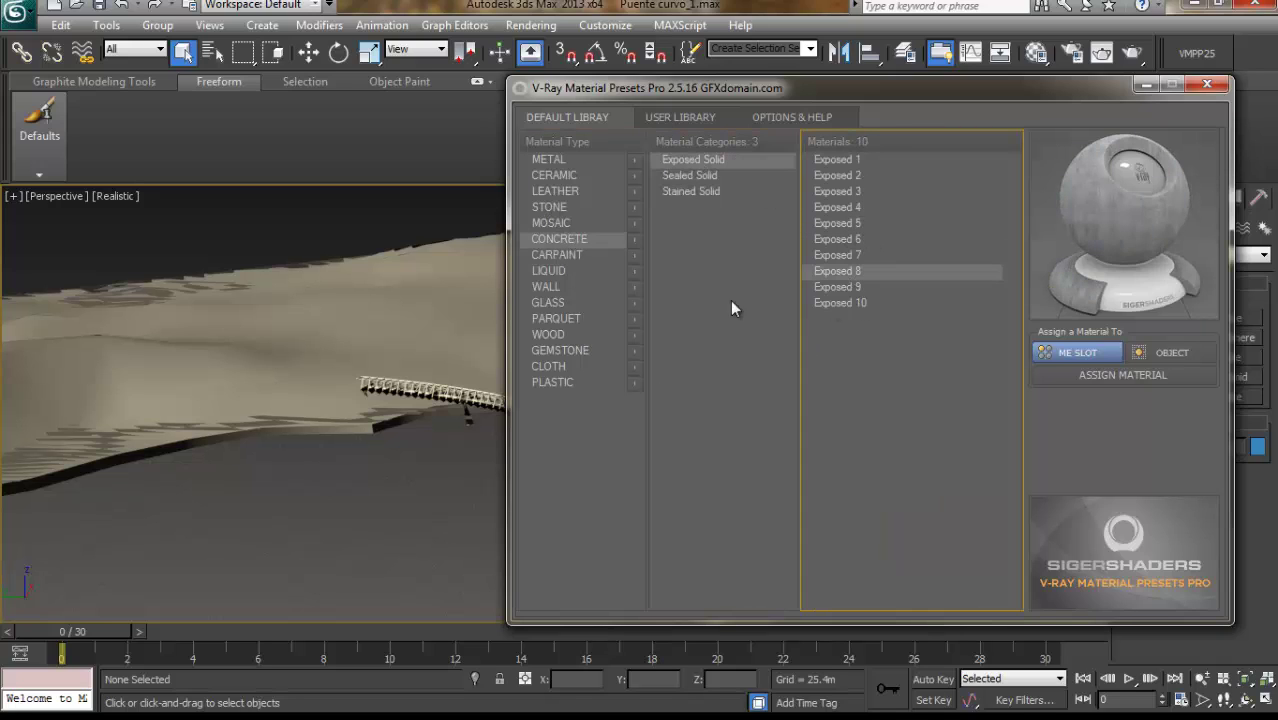
pyautogui.click(548, 271)
pyautogui.click(680, 208)
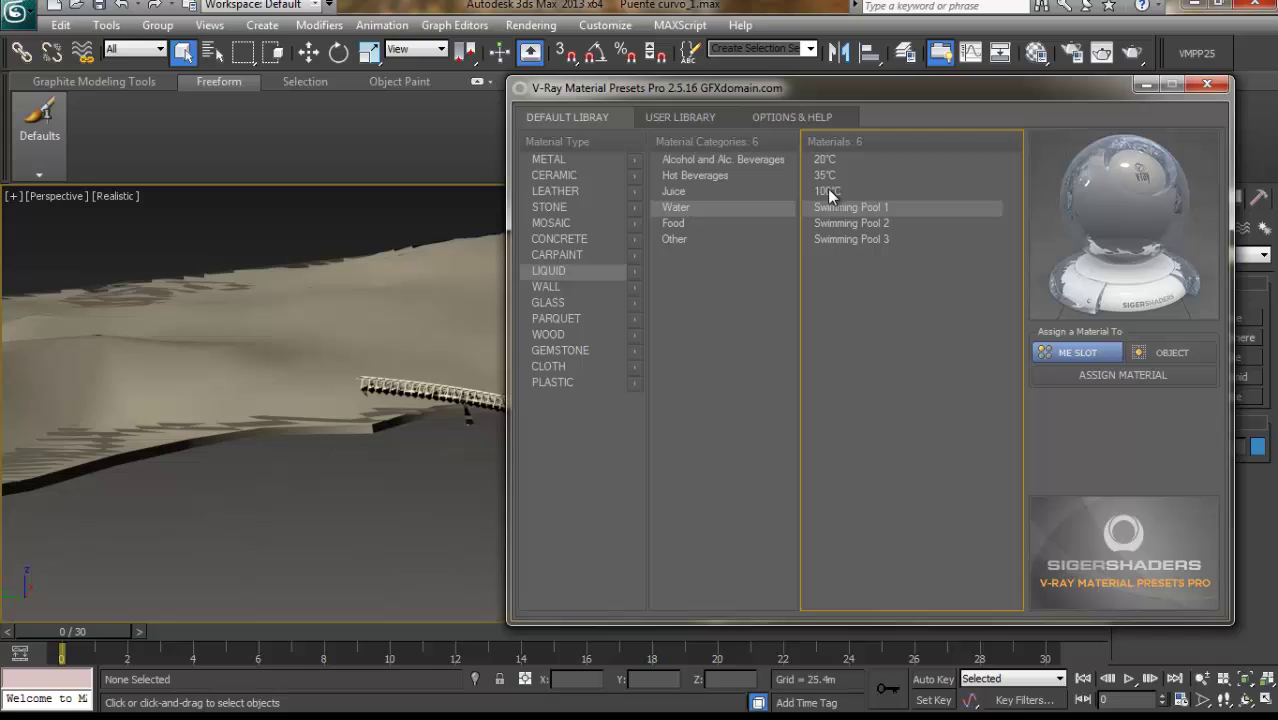
pyautogui.click(1207, 85)
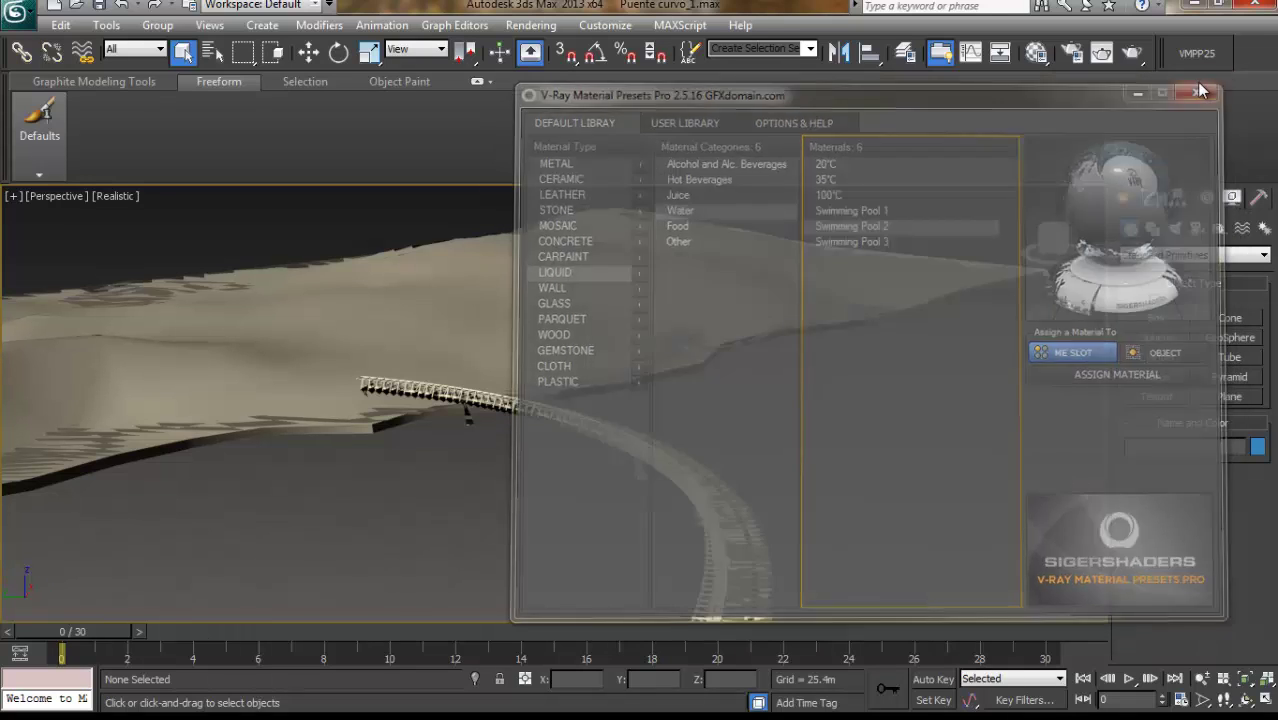
# Step: Open the Compact Material Editor and review the scene's material slots
pyautogui.click(532, 25)
pyautogui.moveTo(560, 271)
pyautogui.click(800, 268)
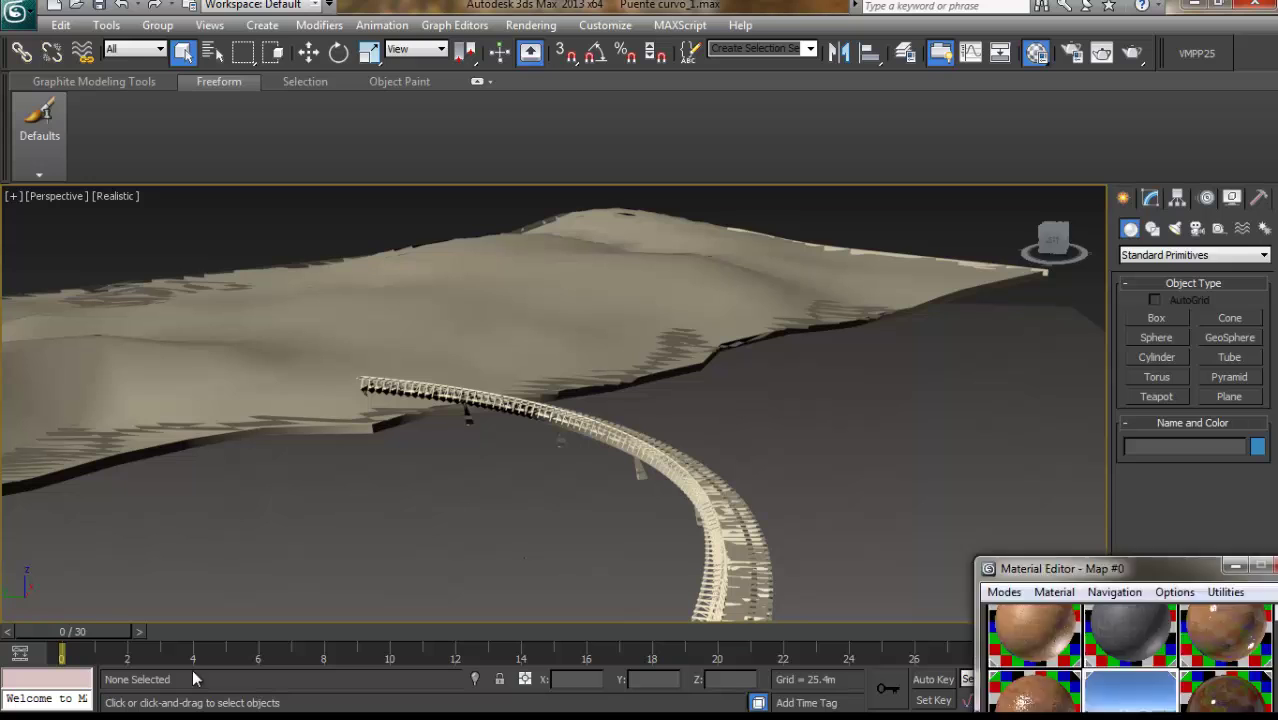
pyautogui.moveTo(472, 225); pyautogui.dragTo(475, 278)
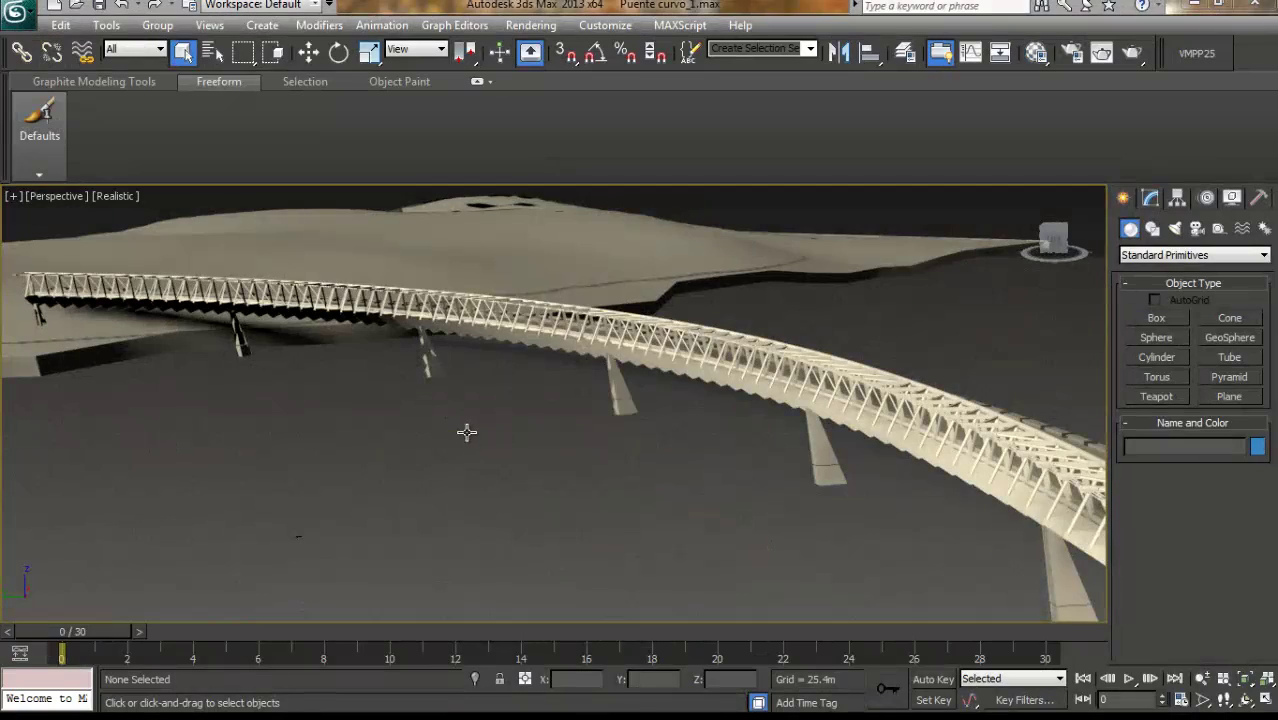
# Step: Unhide all hidden objects in the scene and confirm the viewport configuration
pyautogui.rightClick(465, 431)
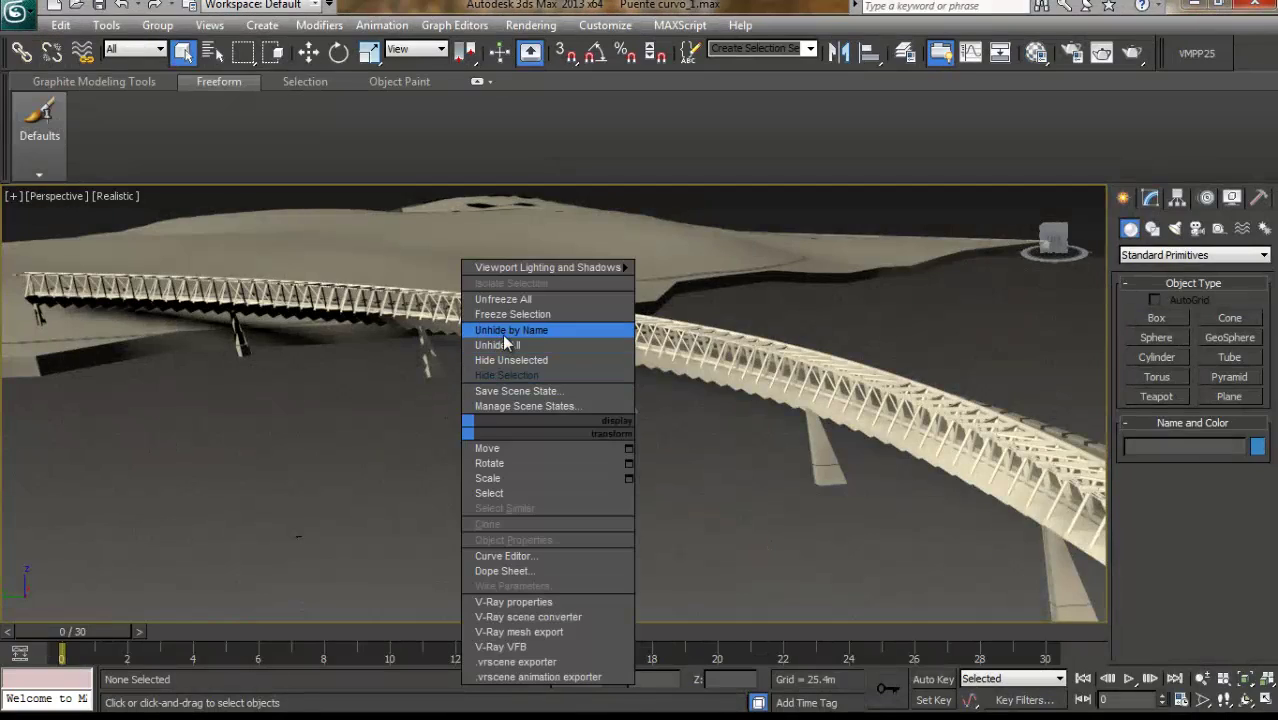
pyautogui.click(503, 342)
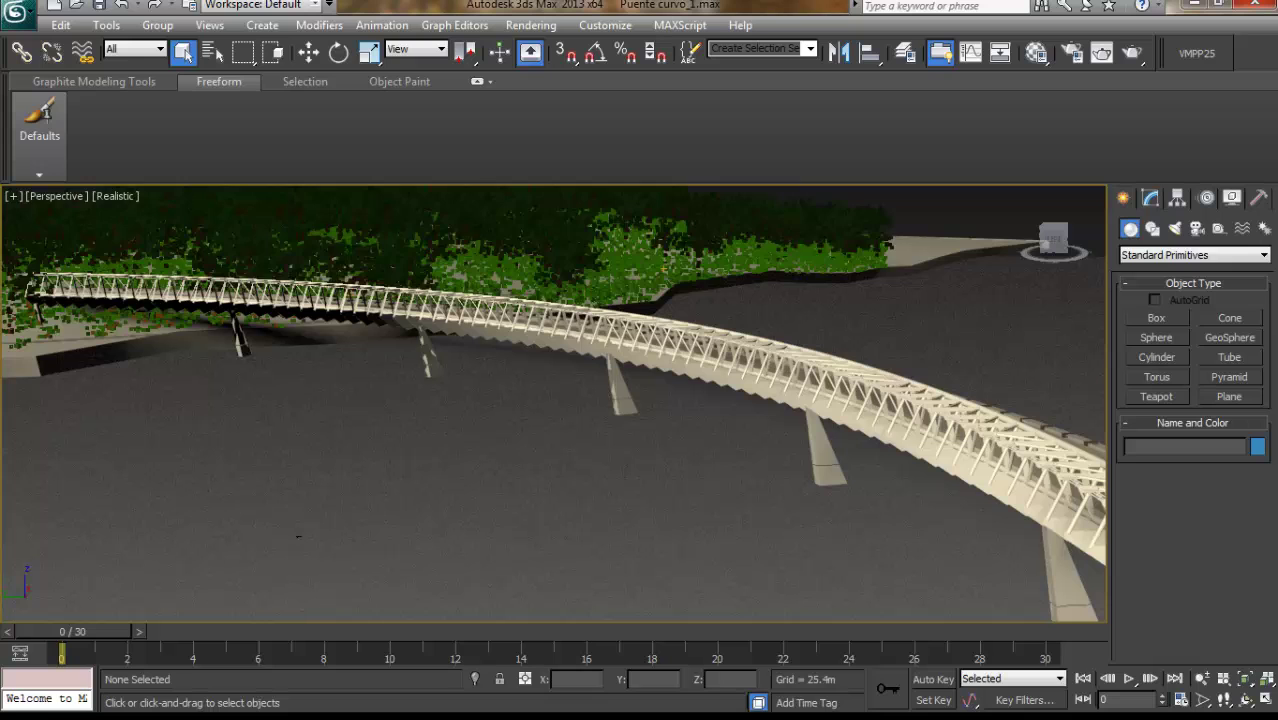
pyautogui.click(14, 196)
pyautogui.click(90, 418)
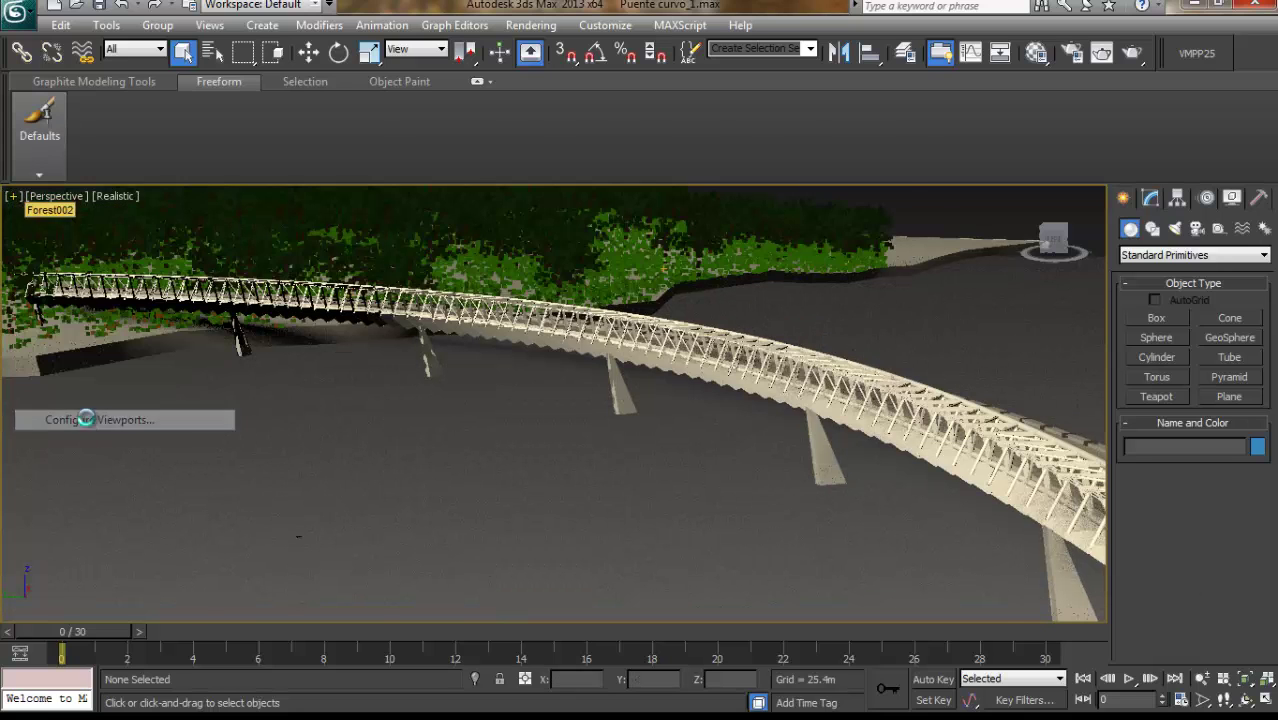
pyautogui.click(796, 576)
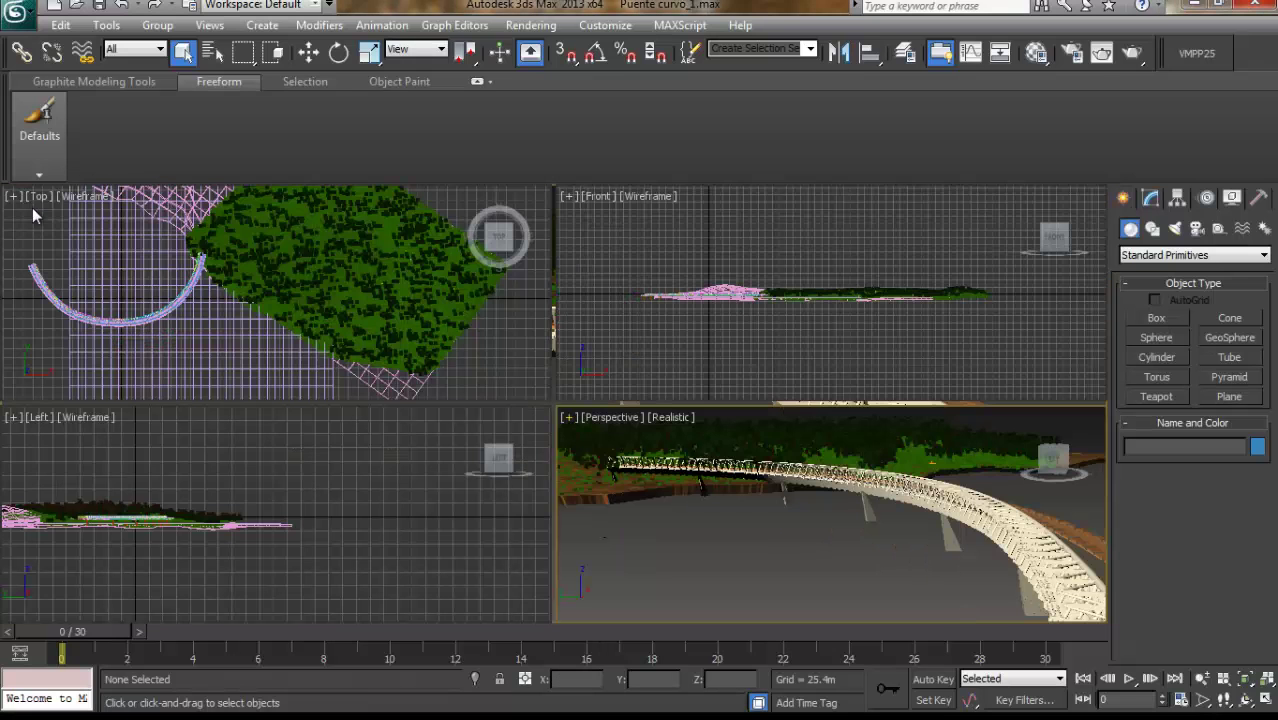
# Step: Examine the V-Ray physical cameras, V-Ray light and V-Ray sun in the scene's object list, leaving without a selection
pyautogui.click(1265, 679)
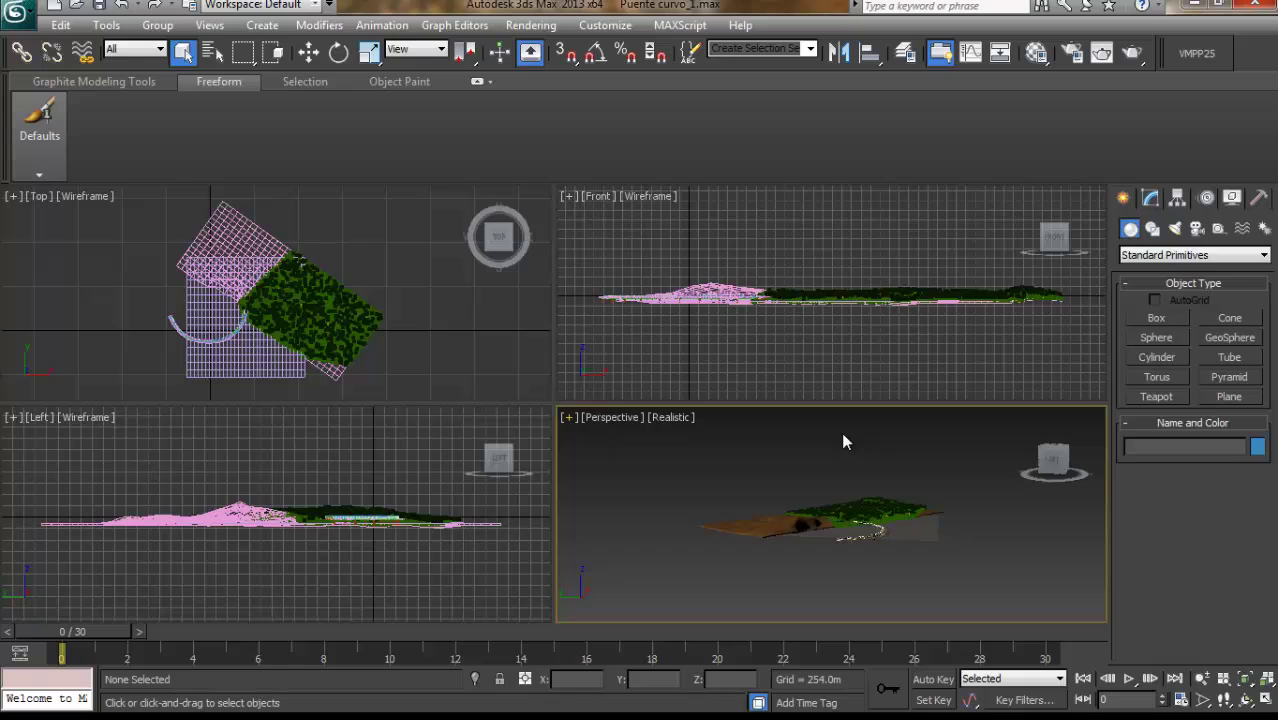
pyautogui.click(215, 55)
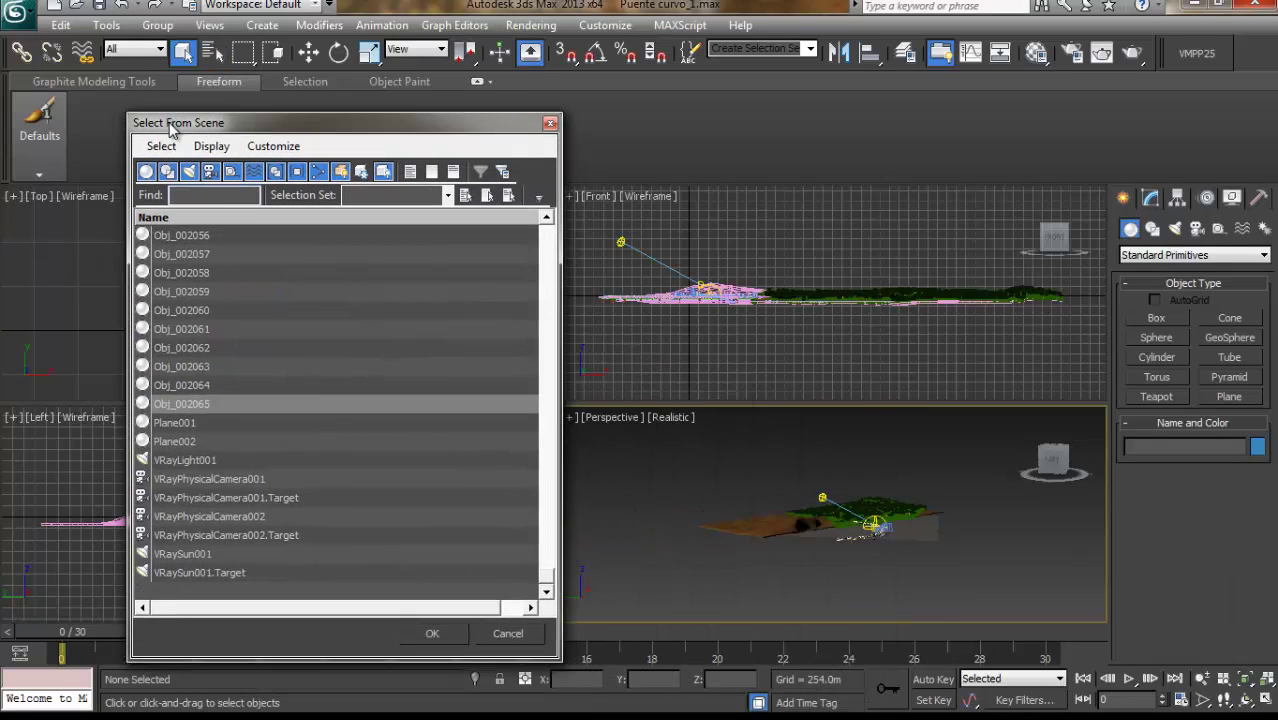
pyautogui.click(280, 476)
pyautogui.click(266, 514)
pyautogui.click(230, 457)
pyautogui.click(217, 549)
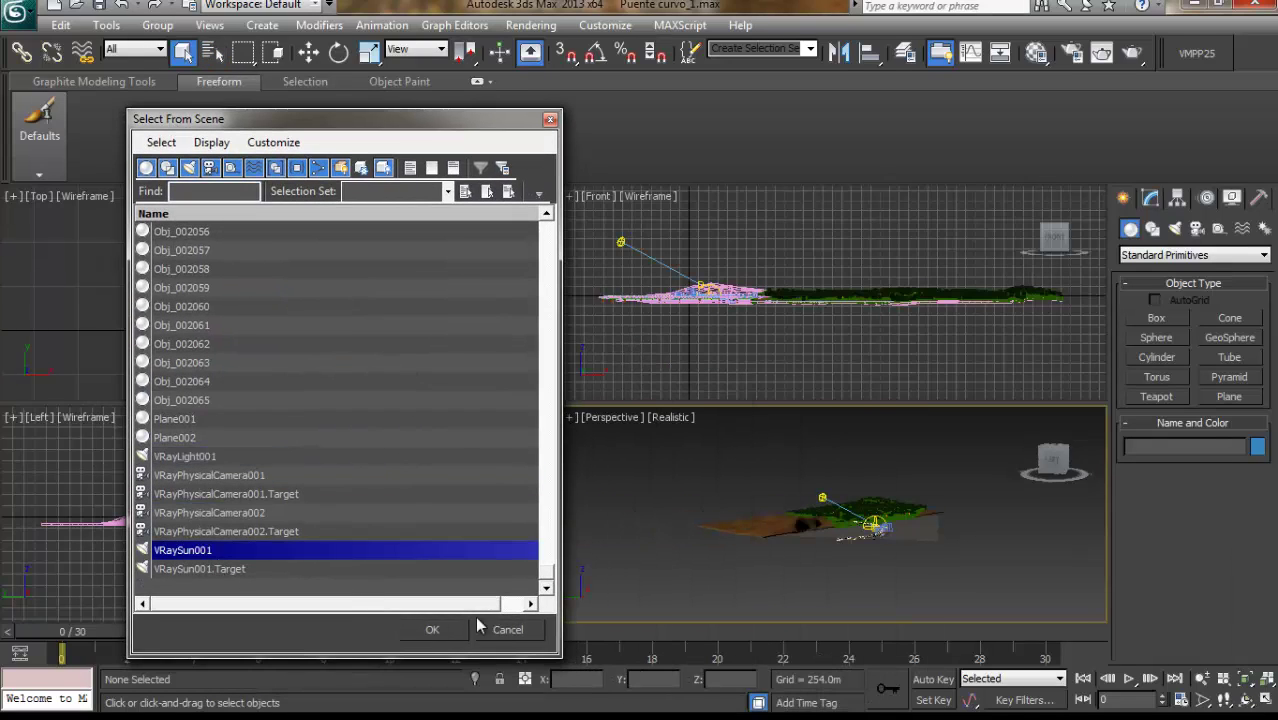
pyautogui.click(507, 629)
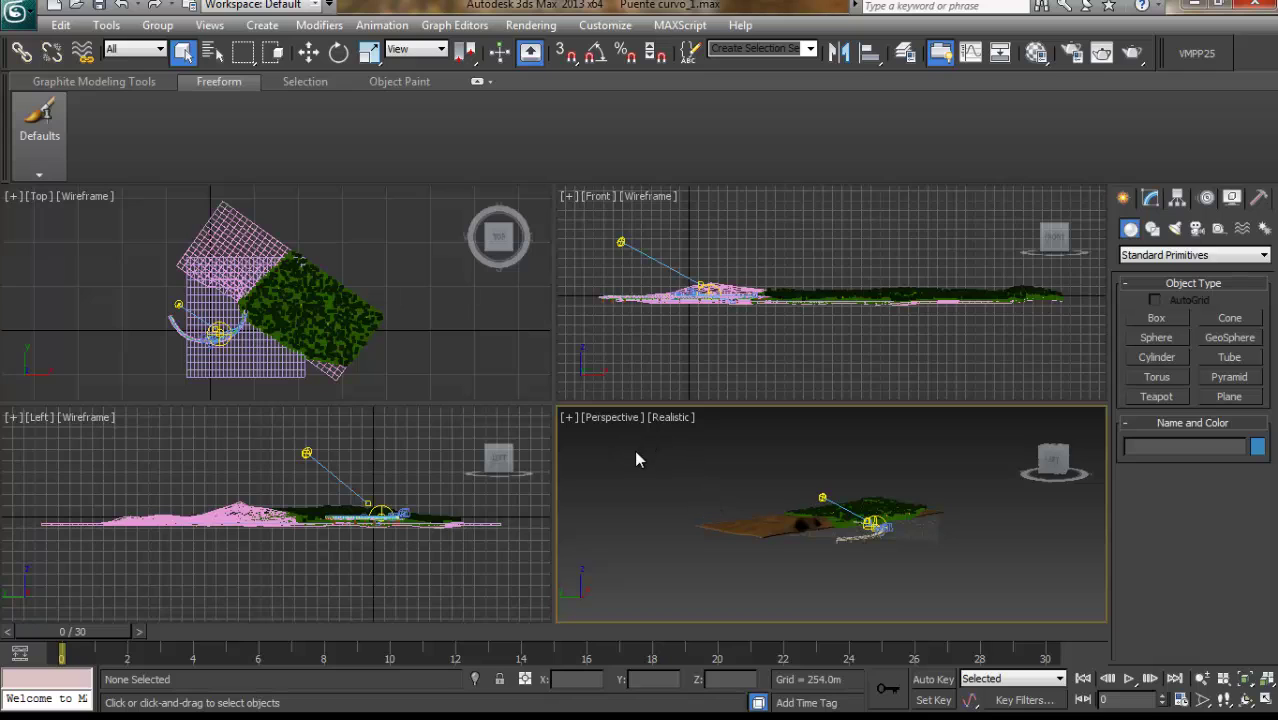
# Step: Maximize the perspective viewport and view the bridge through VRayPhysicalCamera002, ending on VRayPhysicalCamera001
pyautogui.hotkey('alt', 'w')
pyautogui.click(68, 198)
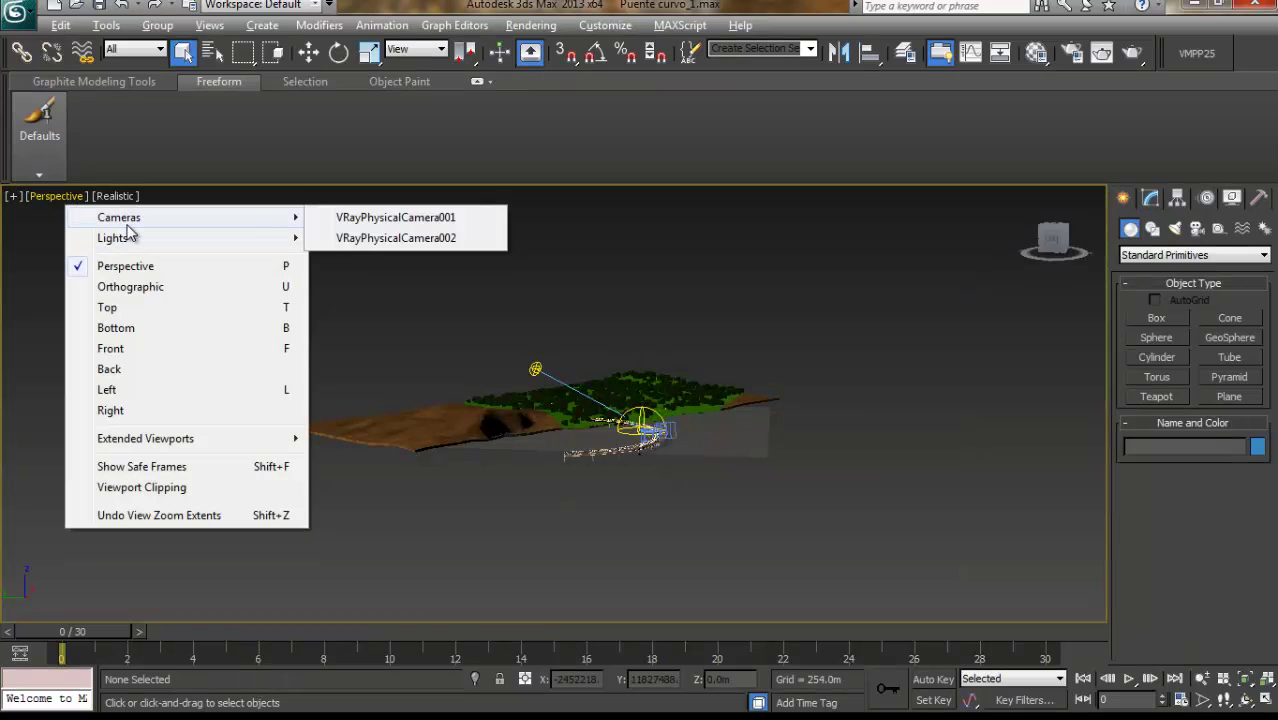
pyautogui.click(84, 198)
pyautogui.click(70, 197)
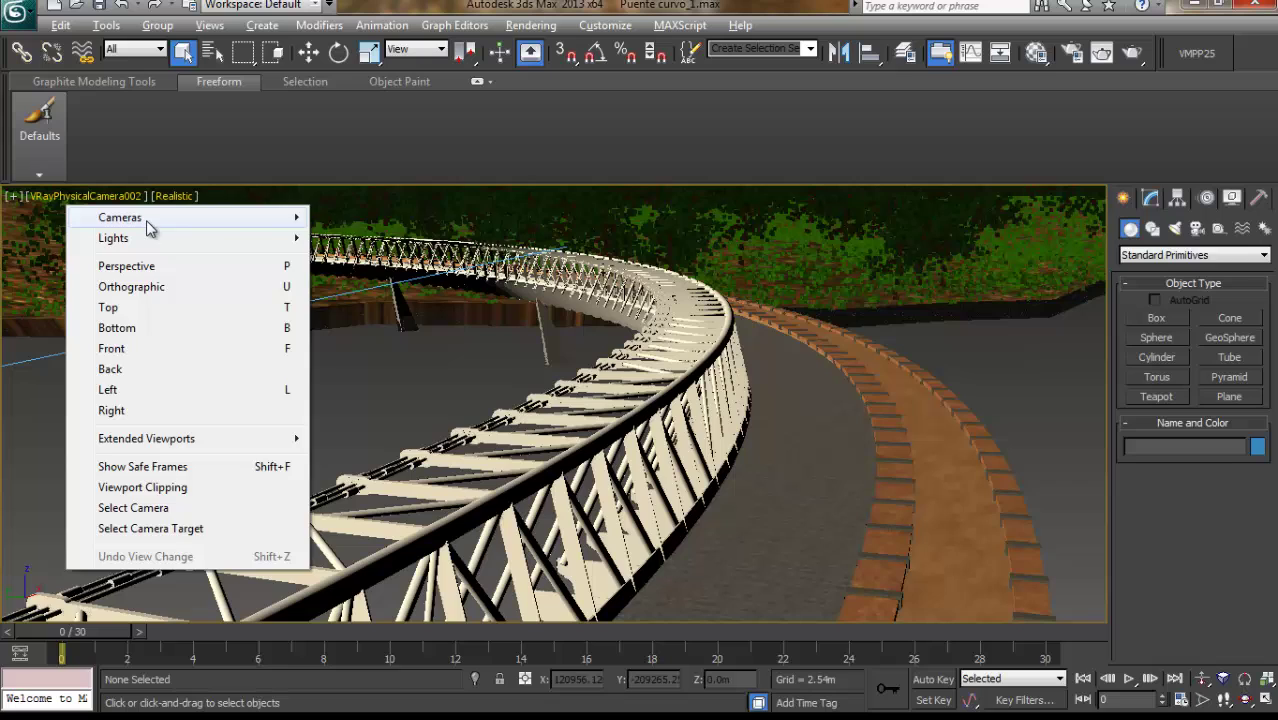
pyautogui.moveTo(104, 220)
pyautogui.click(328, 216)
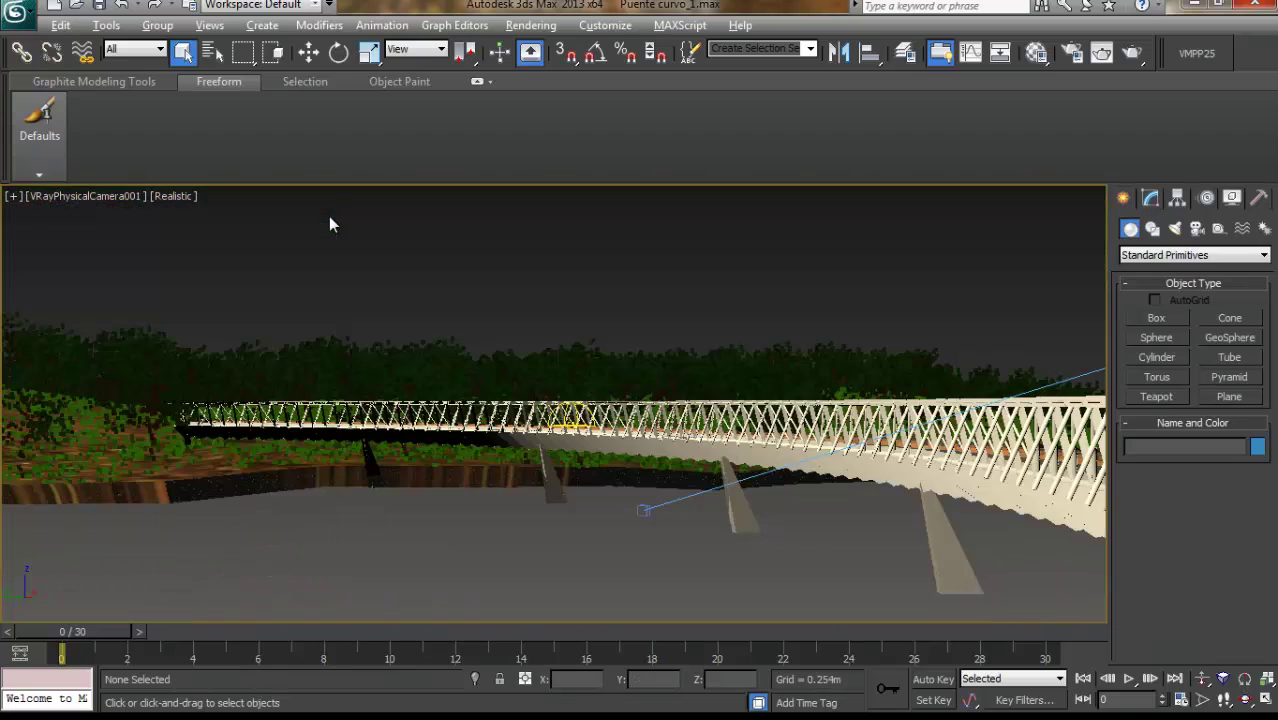
# Step: Open the render setup and examine the V-Ray render elements available for adding, without adding any
pyautogui.click(530, 25)
pyautogui.click(510, 47)
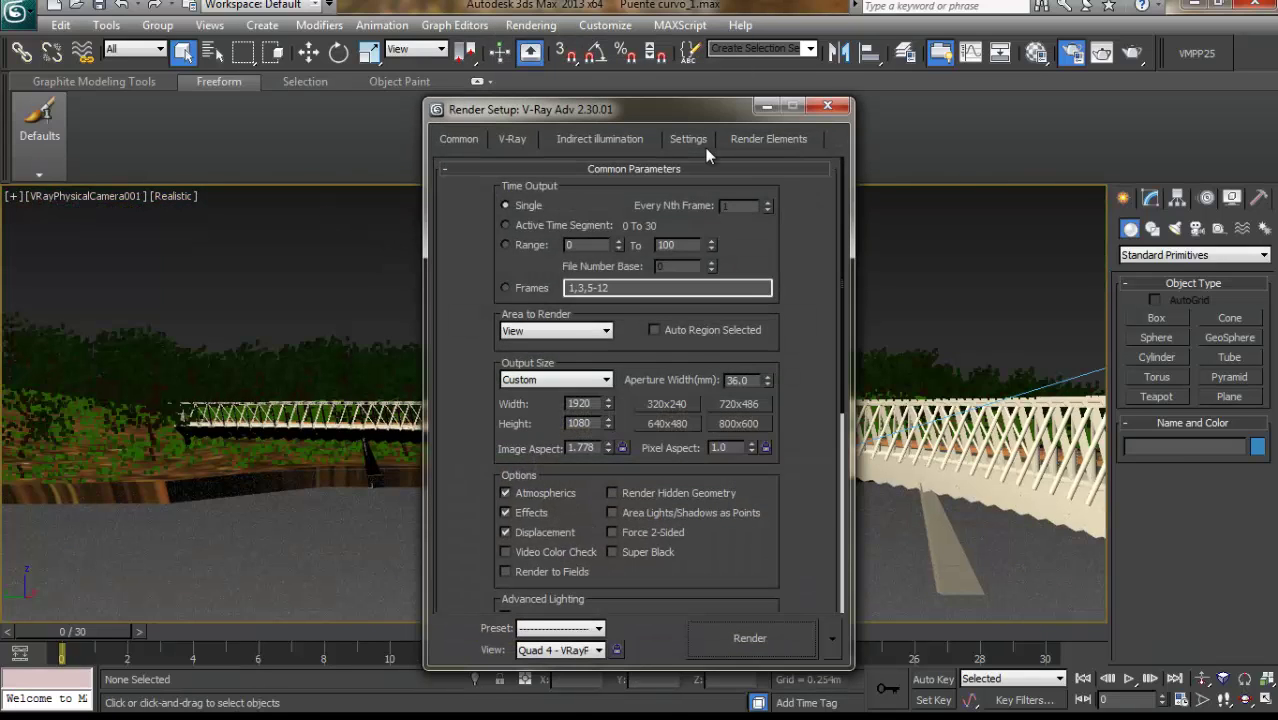
pyautogui.click(768, 138)
pyautogui.click(520, 209)
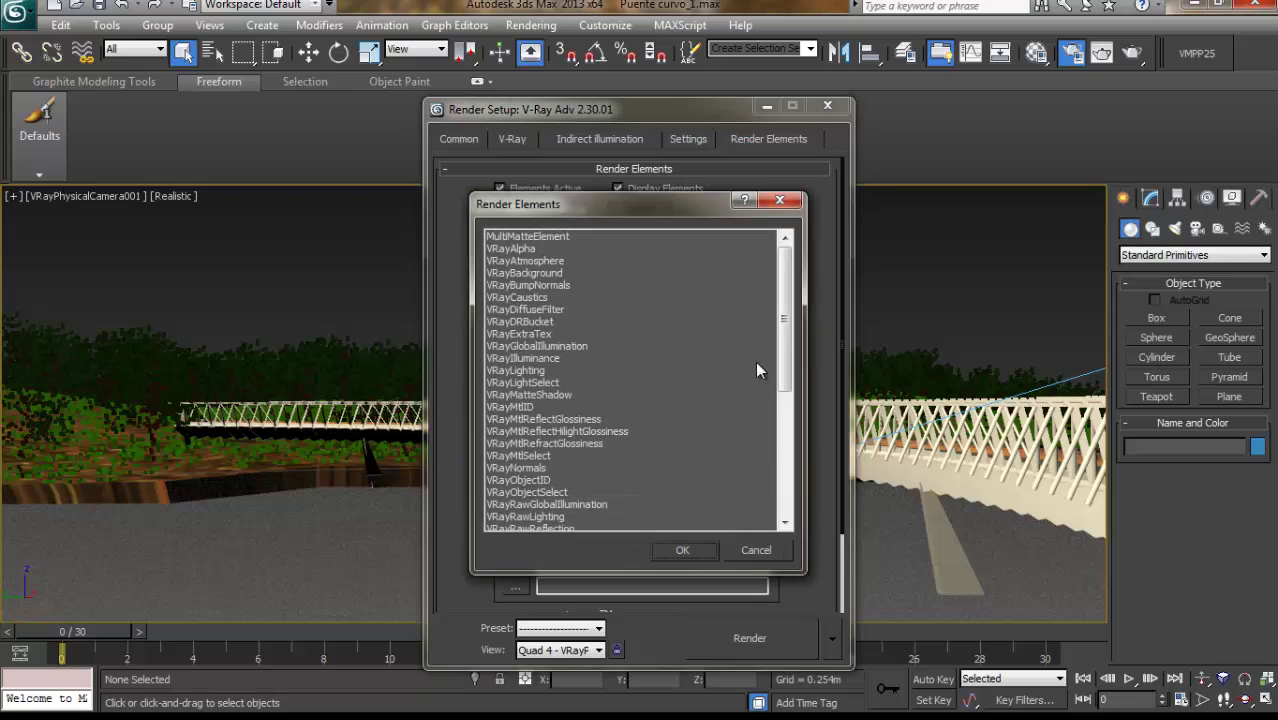
pyautogui.press('Escape')
# Step: Load the high settings render preset in the common render parameters and check the view assigned for rendering
pyautogui.click(459, 139)
pyautogui.click(561, 632)
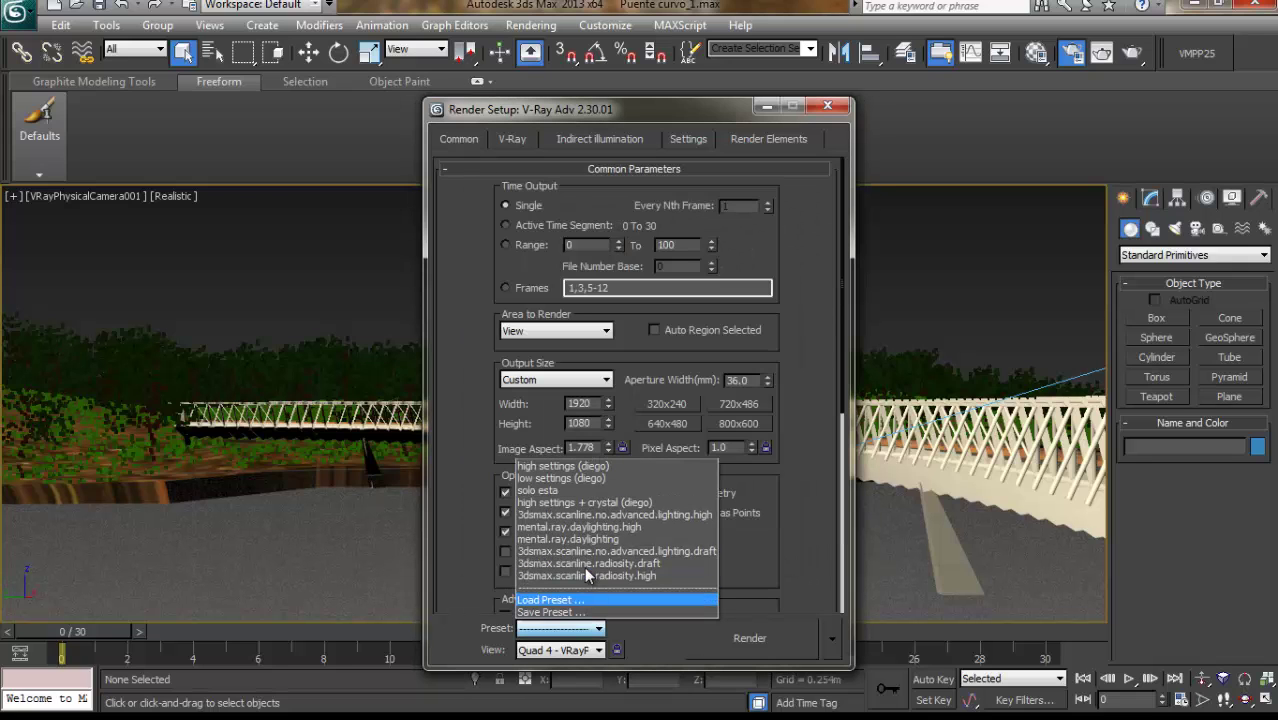
pyautogui.click(592, 470)
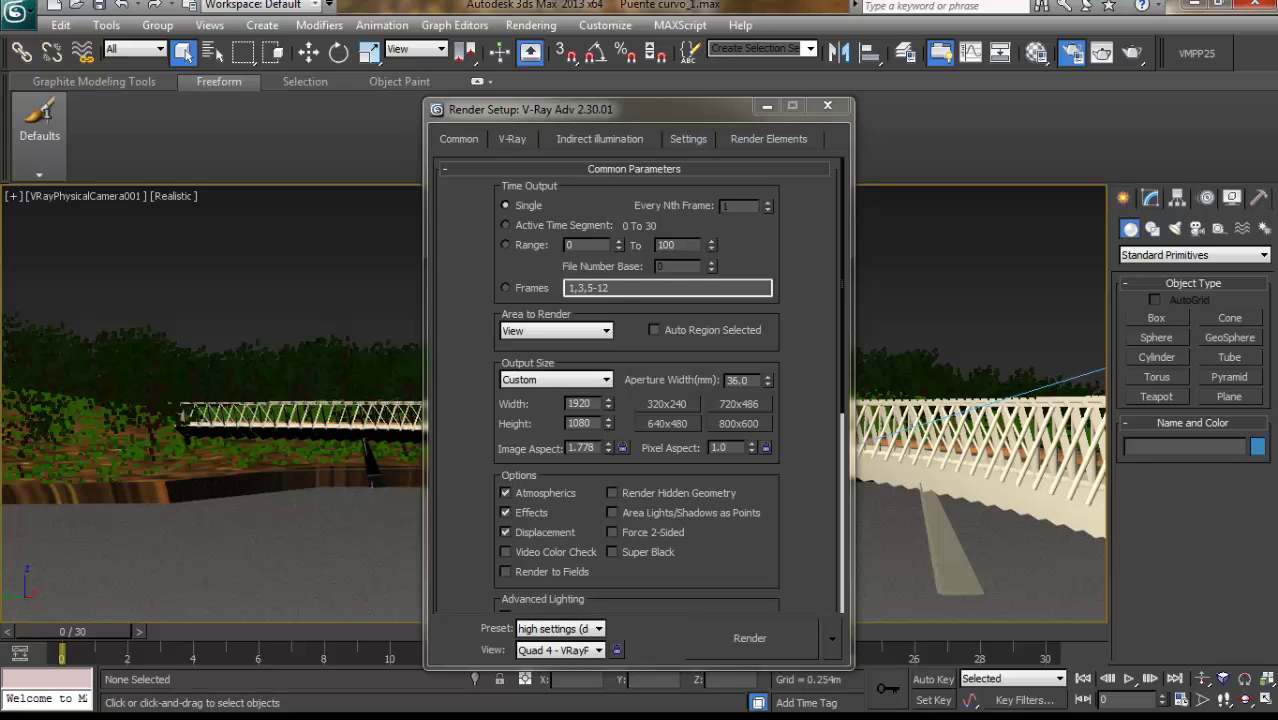
pyautogui.click(573, 651)
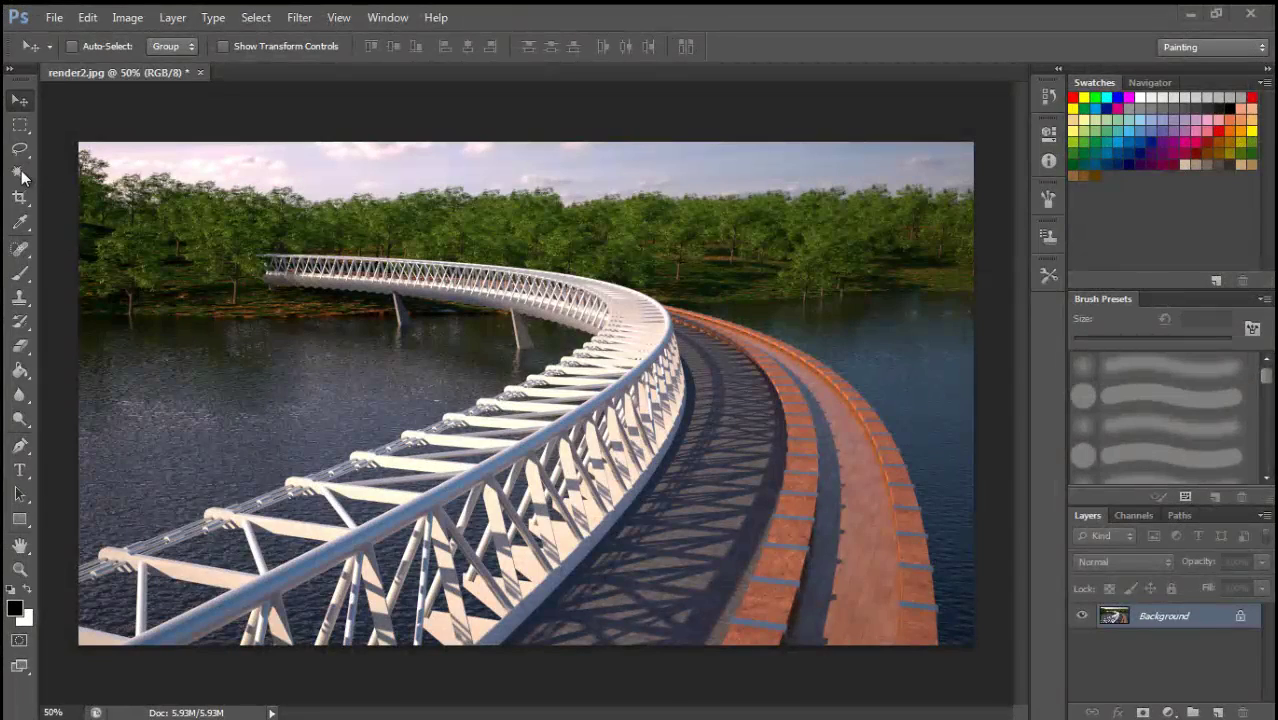
# Step: Switch to Photoshop and select the green tree tones in render2.jpg using the Magic Wand with a tolerance of 30
pyautogui.click(21, 174)
pyautogui.click(435, 45)
pyautogui.write('30')
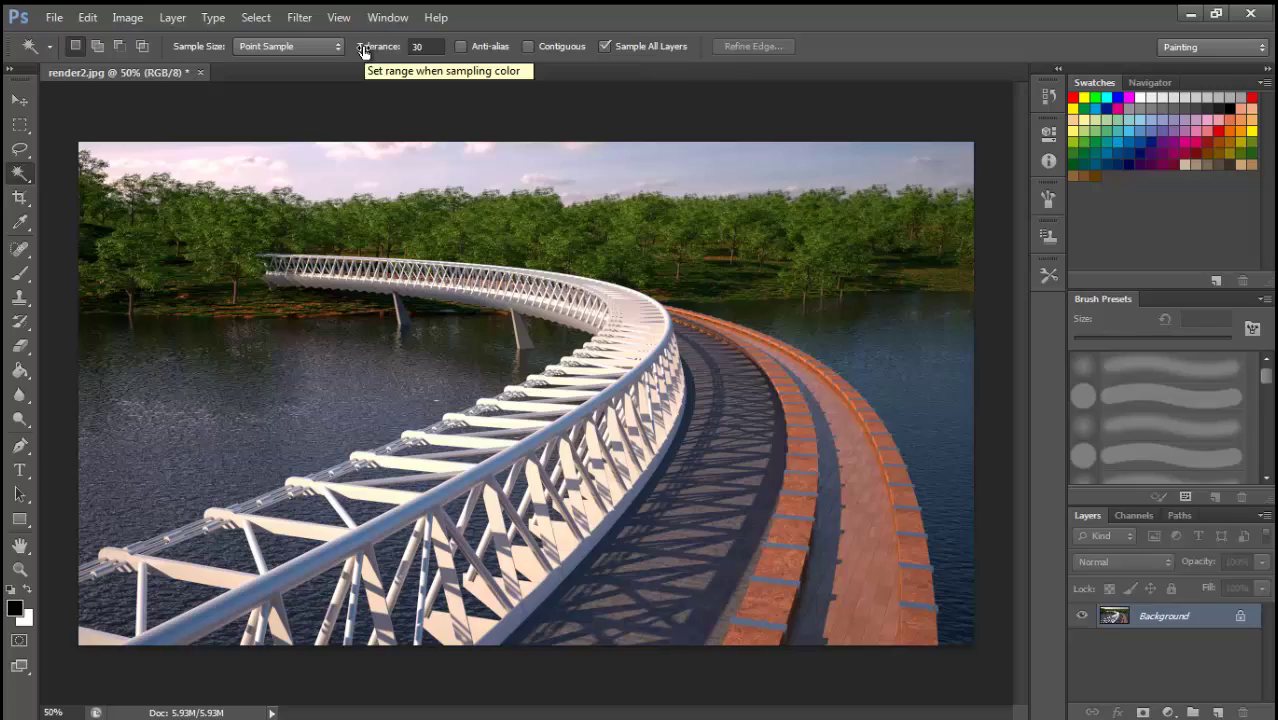
pyautogui.click(227, 222)
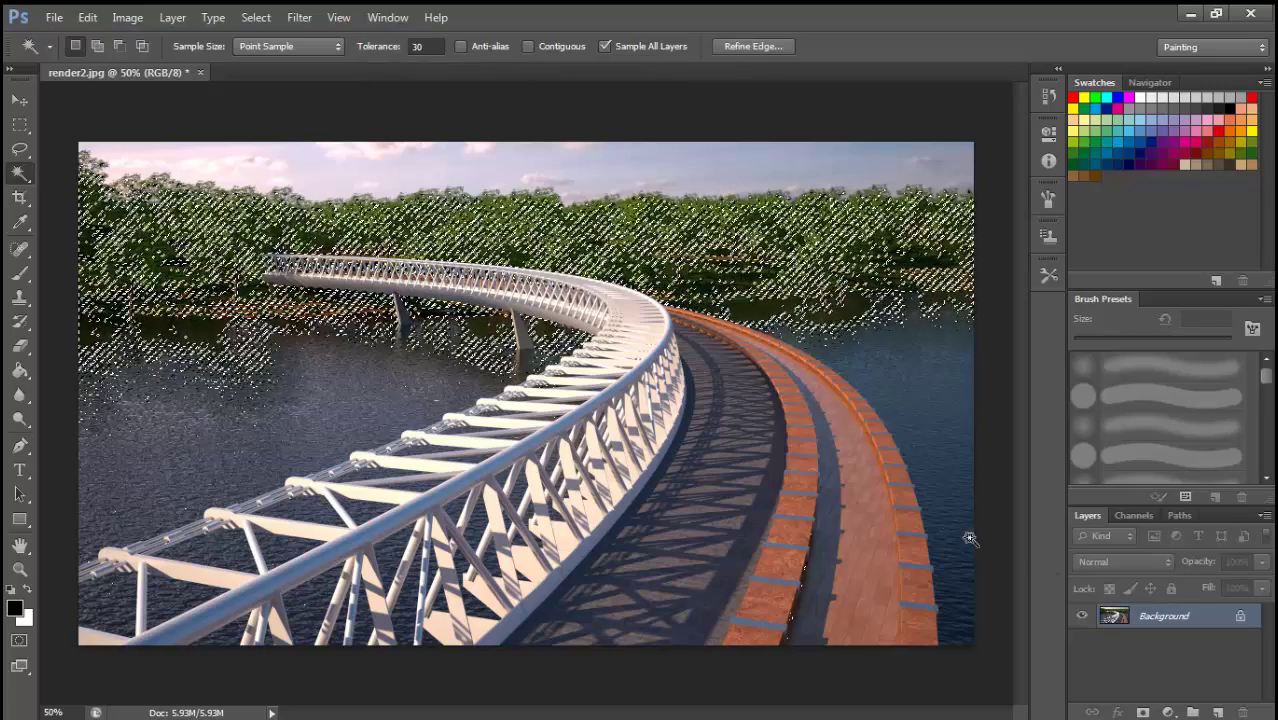
# Step: Add a Hue/Saturation adjustment layer masked to the tree selection, with Hue -40 and Saturation +10
pyautogui.click(1168, 712)
pyautogui.click(1158, 486)
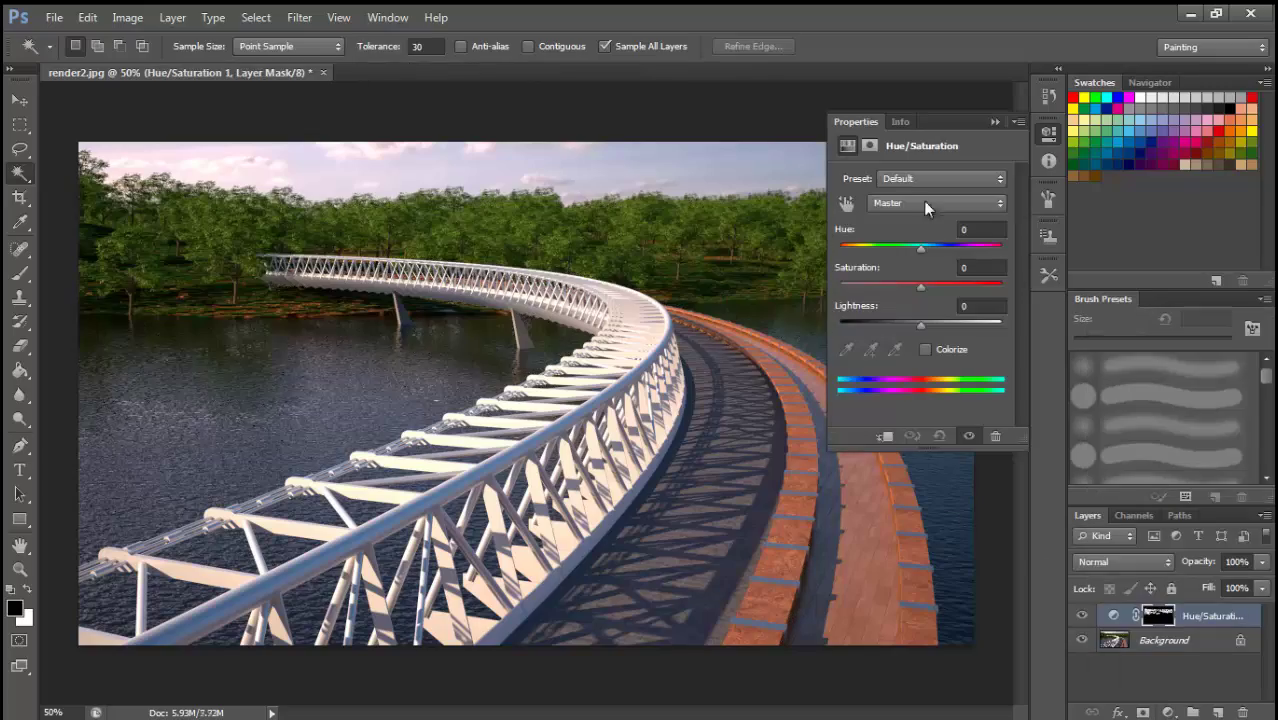
pyautogui.moveTo(920, 247); pyautogui.dragTo(886, 246)
pyautogui.moveTo(922, 286); pyautogui.dragTo(928, 289)
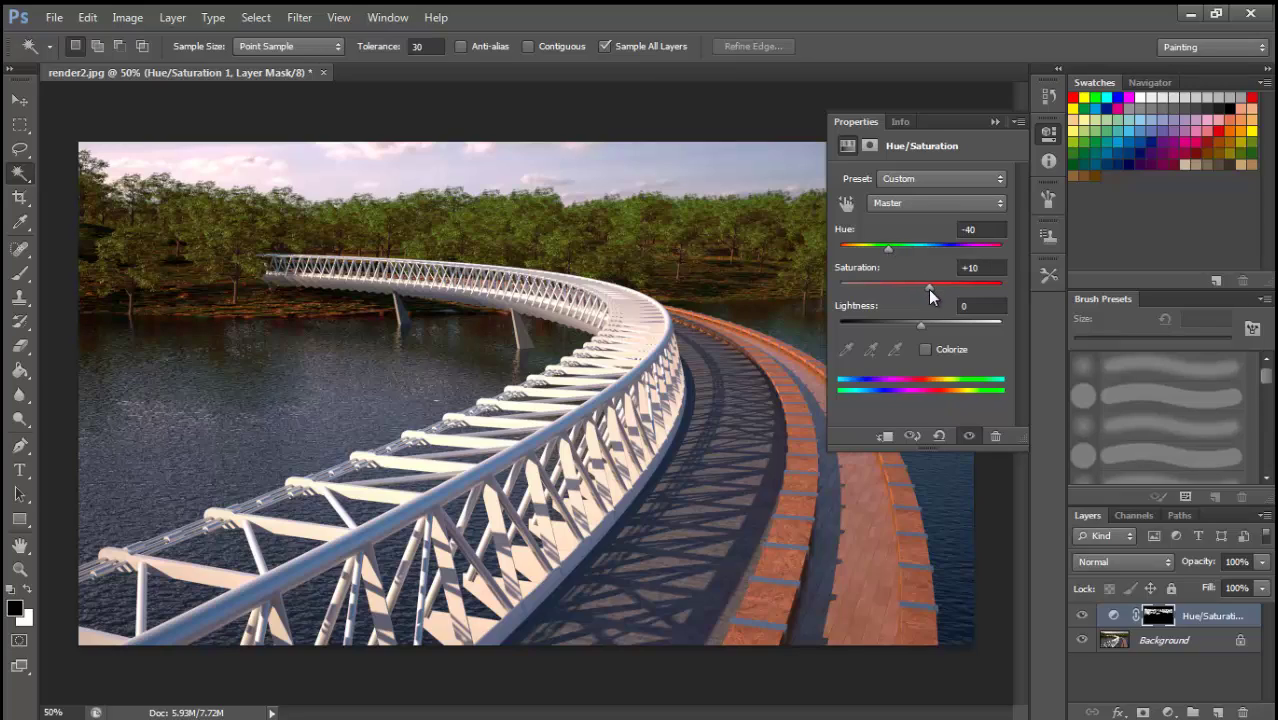